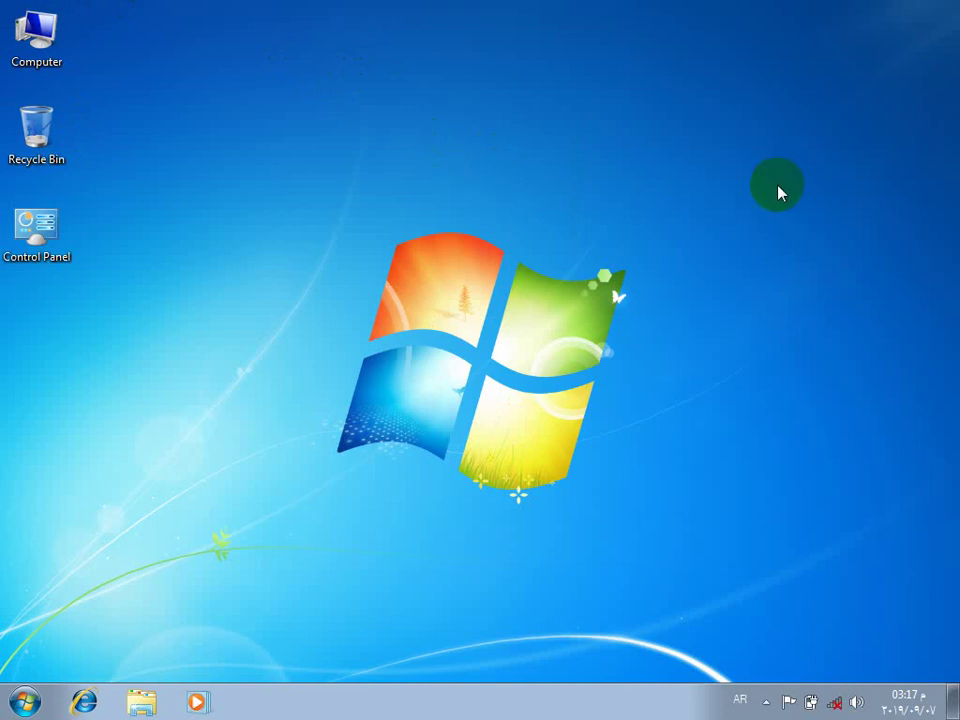
- Refresh the desktop twice from its right-click menu, then dismiss the menu
right_click(375, 109)
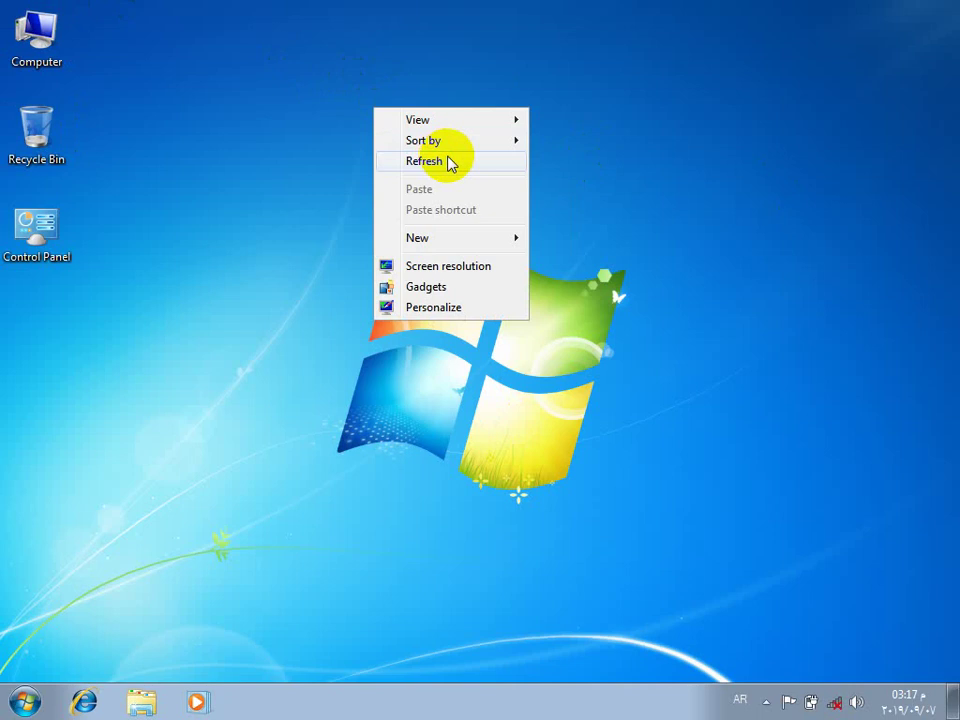
click(450, 161)
right_click(323, 88)
click(417, 269)
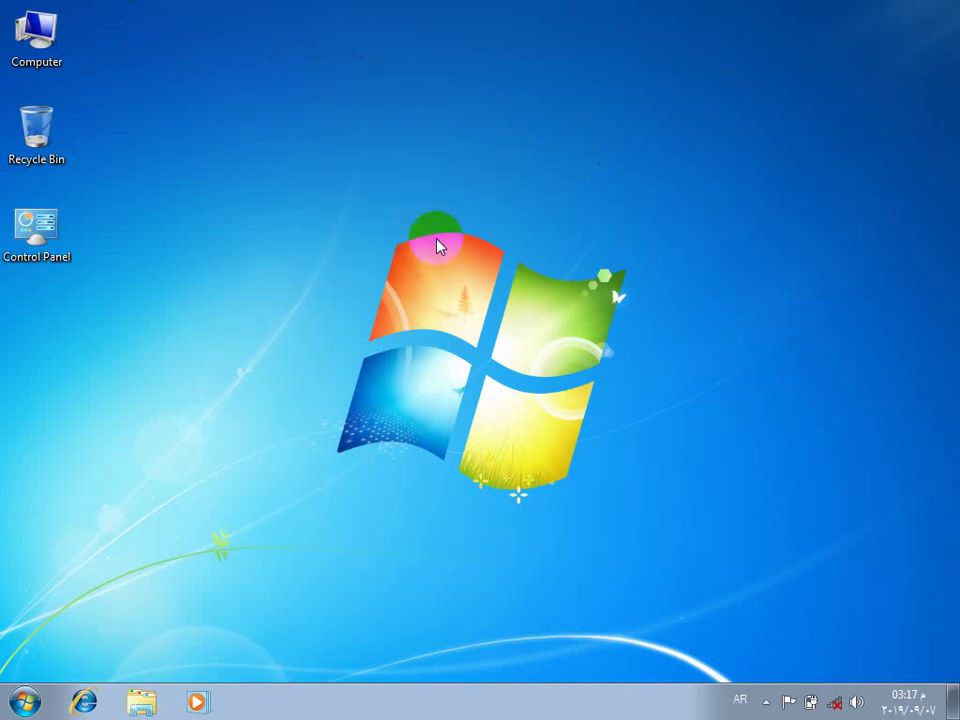
right_click(417, 119)
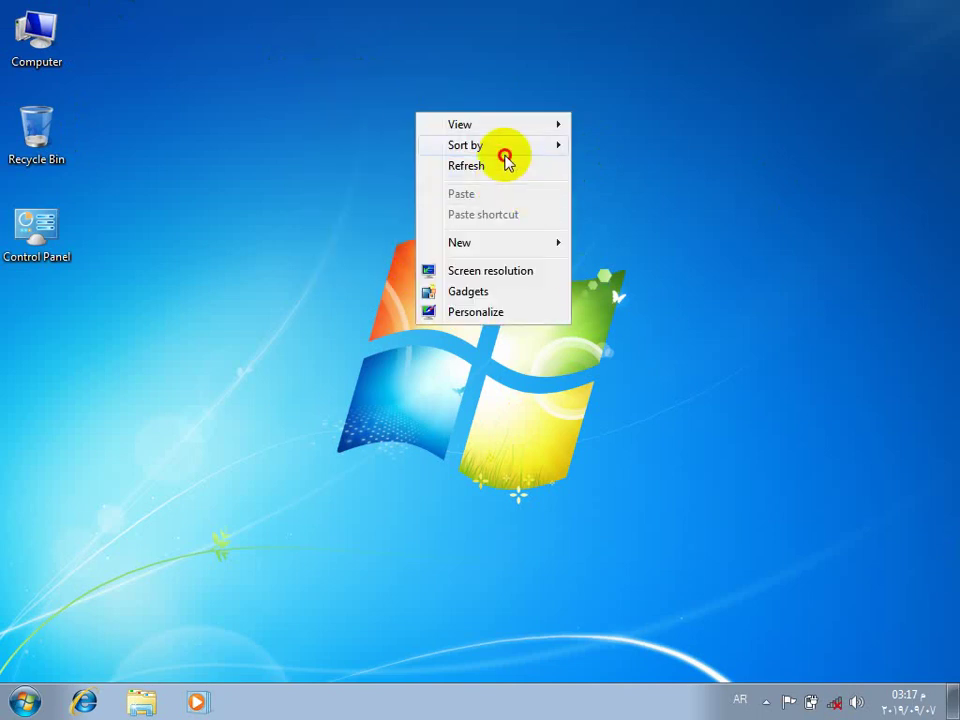
mouse_move(505, 148)
click(928, 551)
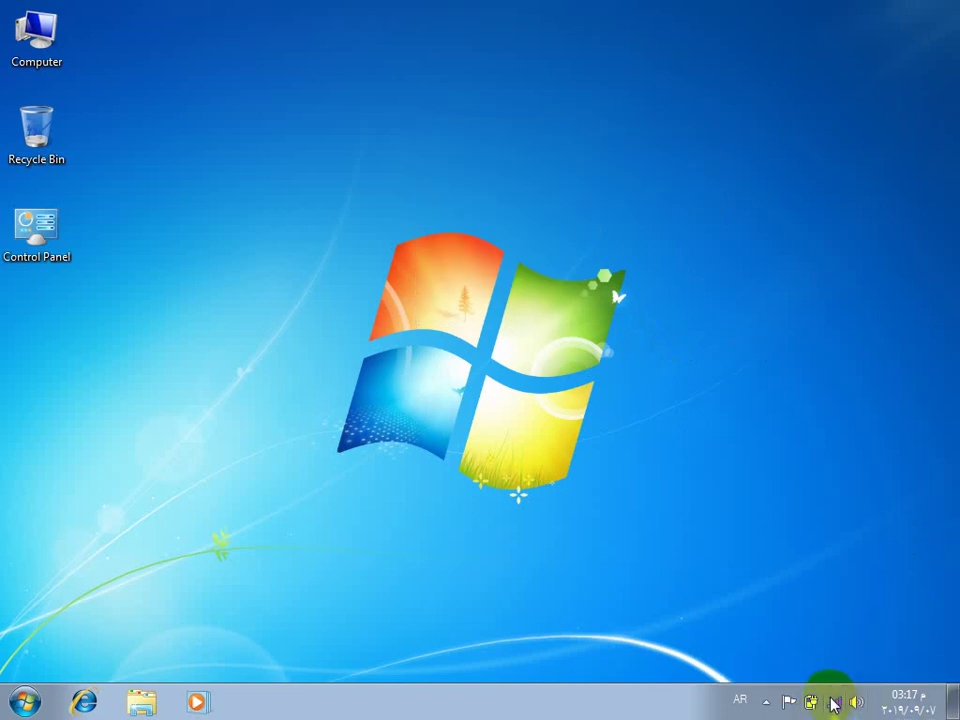
- Refresh the desktop twice more and check the tray network panel for wireless networks
right_click(363, 171)
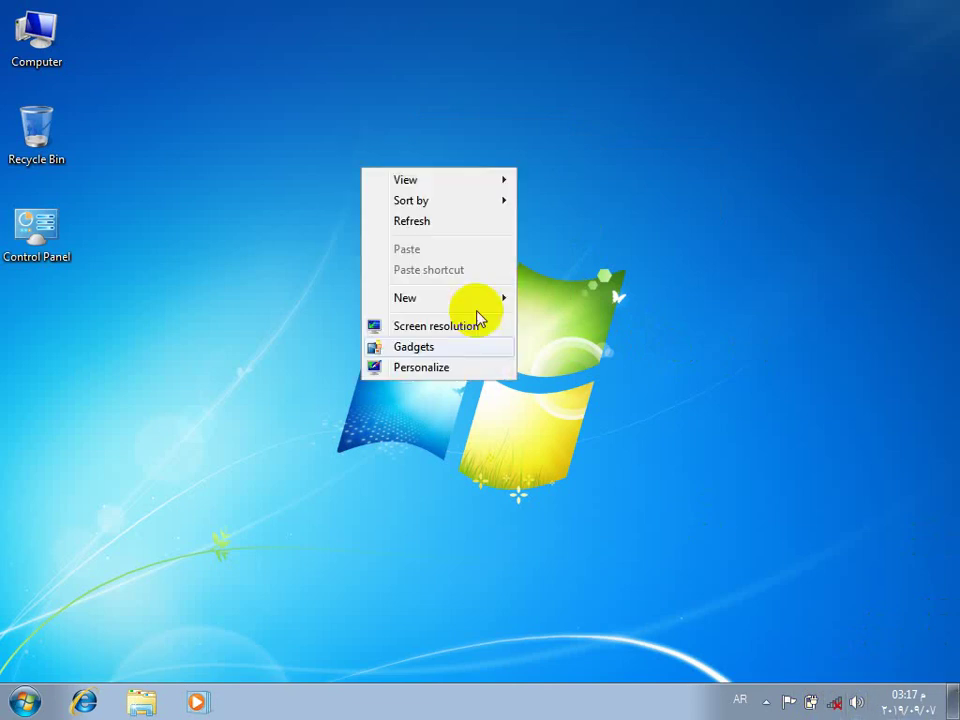
click(447, 228)
right_click(420, 153)
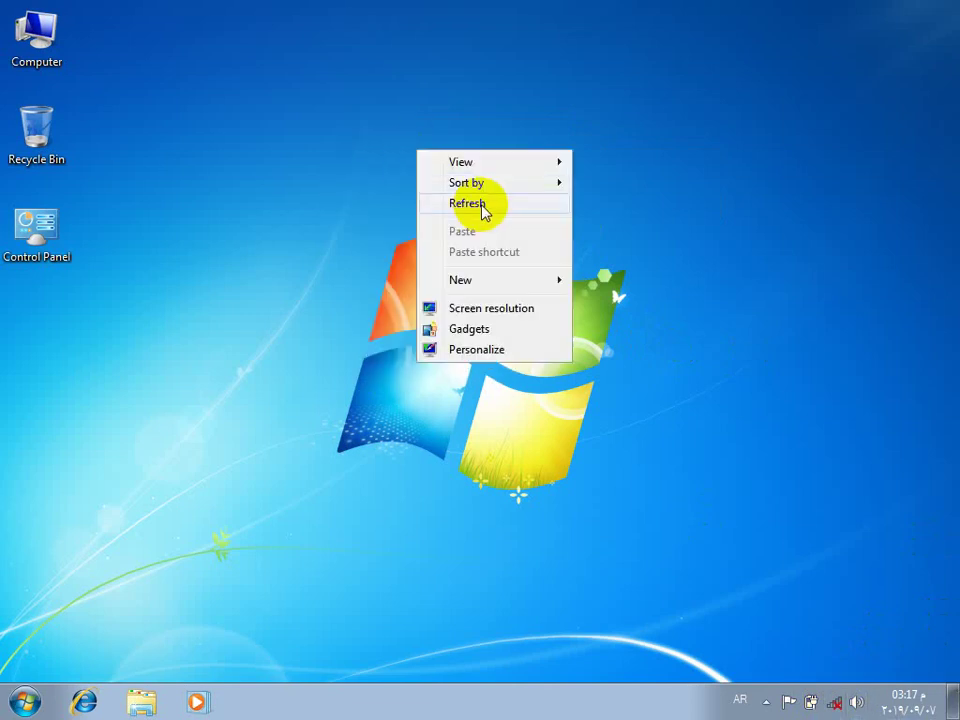
click(484, 207)
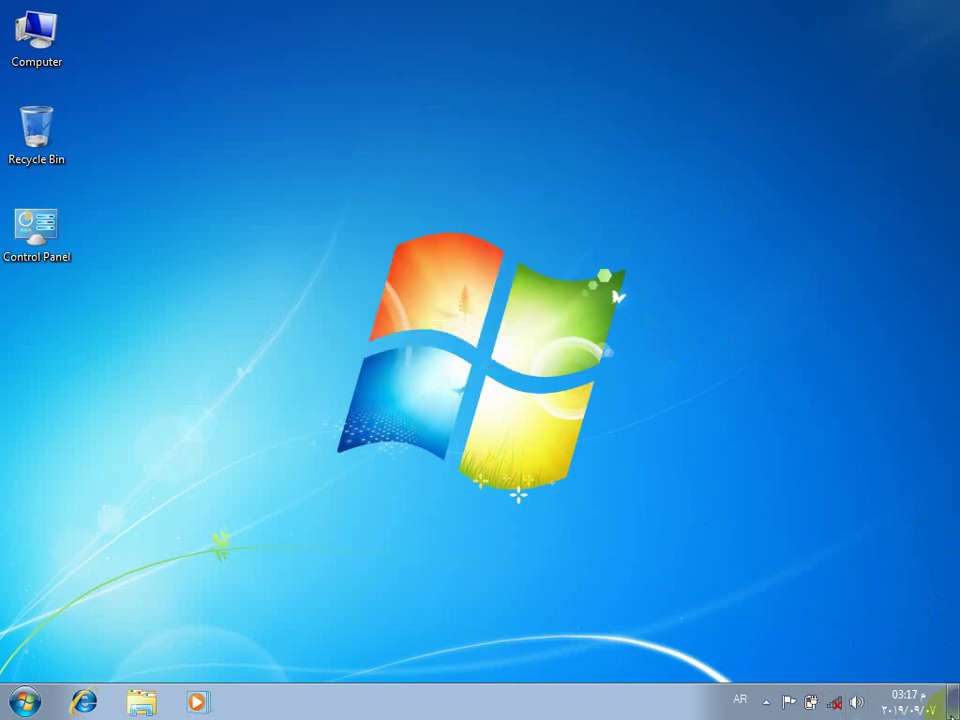
click(836, 700)
- Close the network panel, refresh the desktop three times, and recheck the wireless status
right_click(409, 101)
click(499, 161)
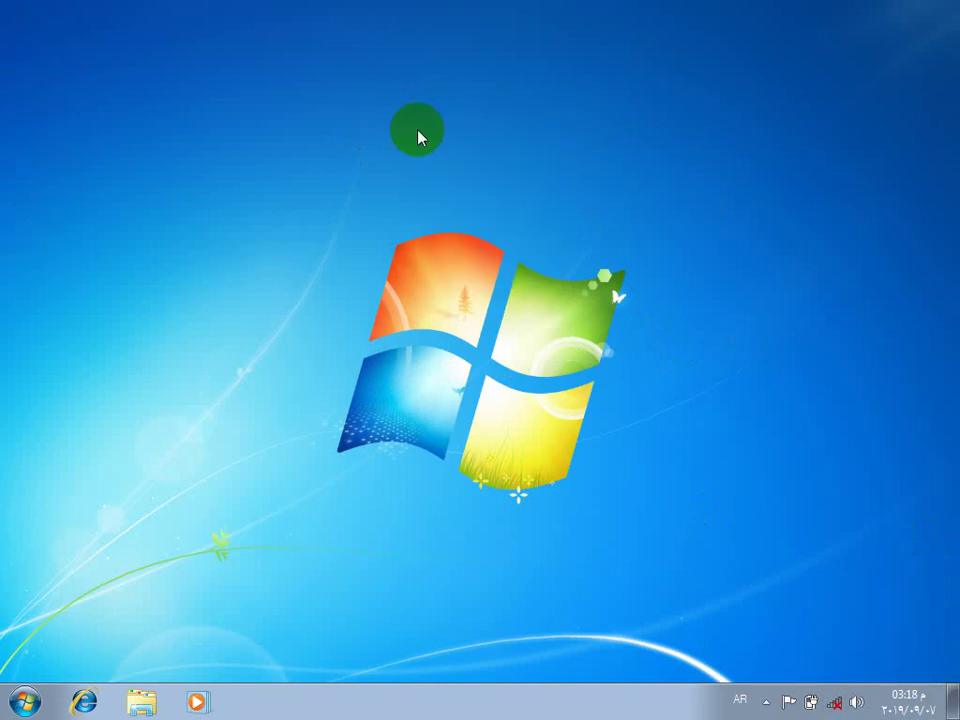
right_click(385, 115)
click(470, 172)
right_click(469, 173)
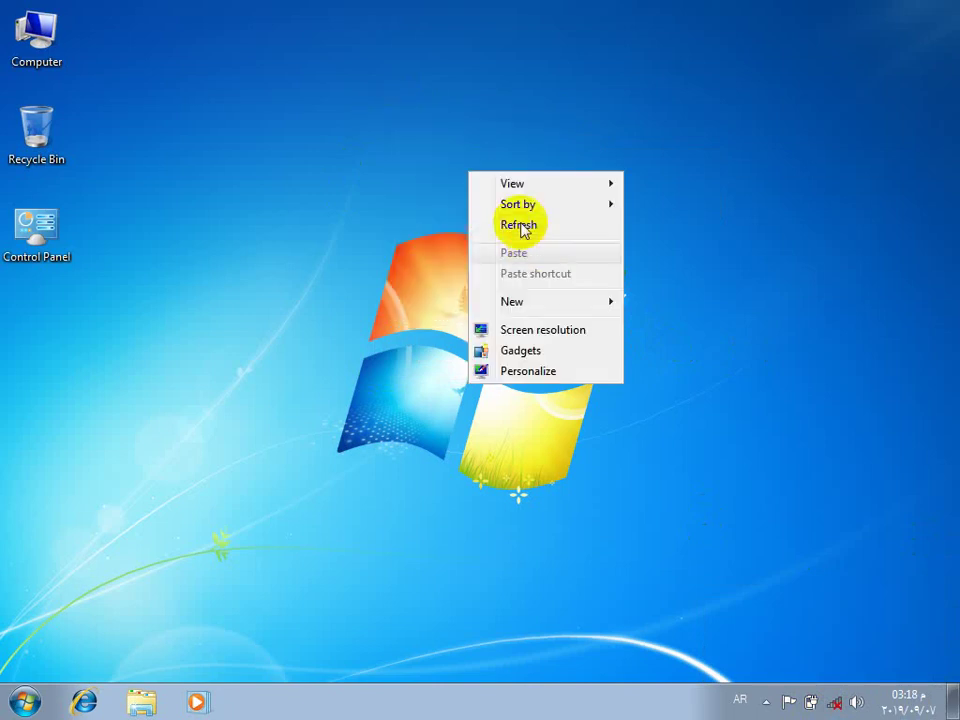
click(521, 225)
click(836, 702)
- Refresh the desktop twice, look for available wireless networks, then close the panel
right_click(717, 440)
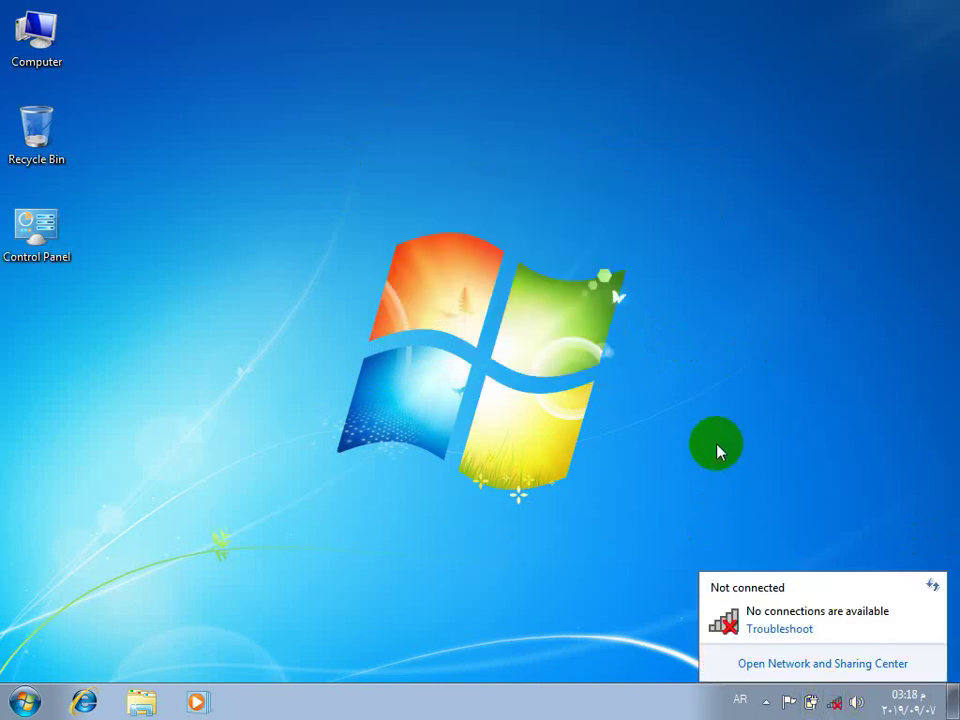
click(768, 489)
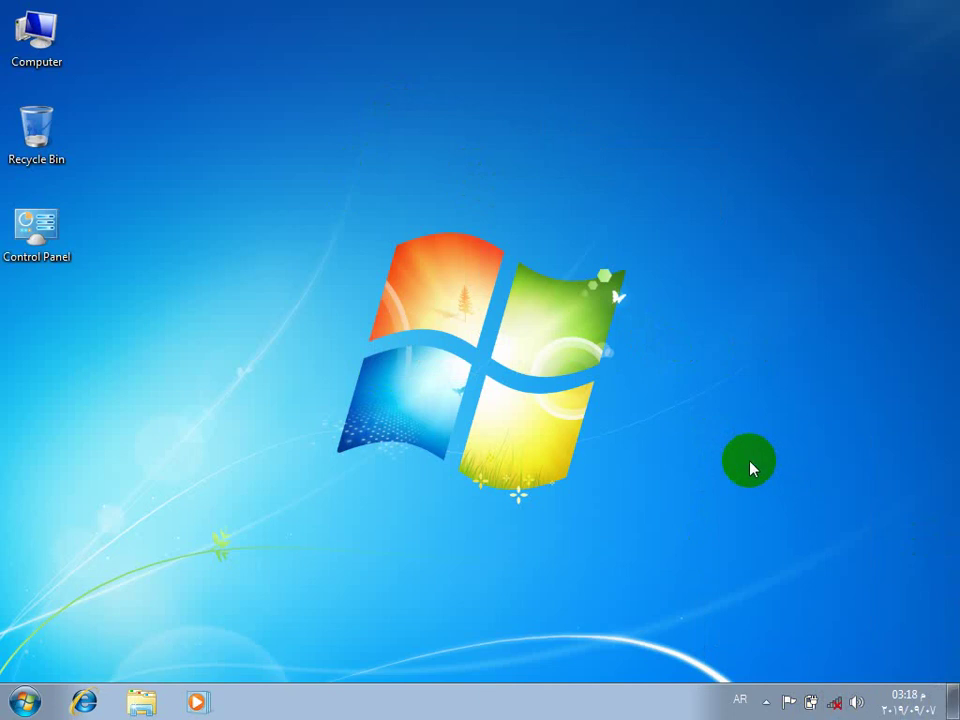
right_click(752, 468)
click(792, 512)
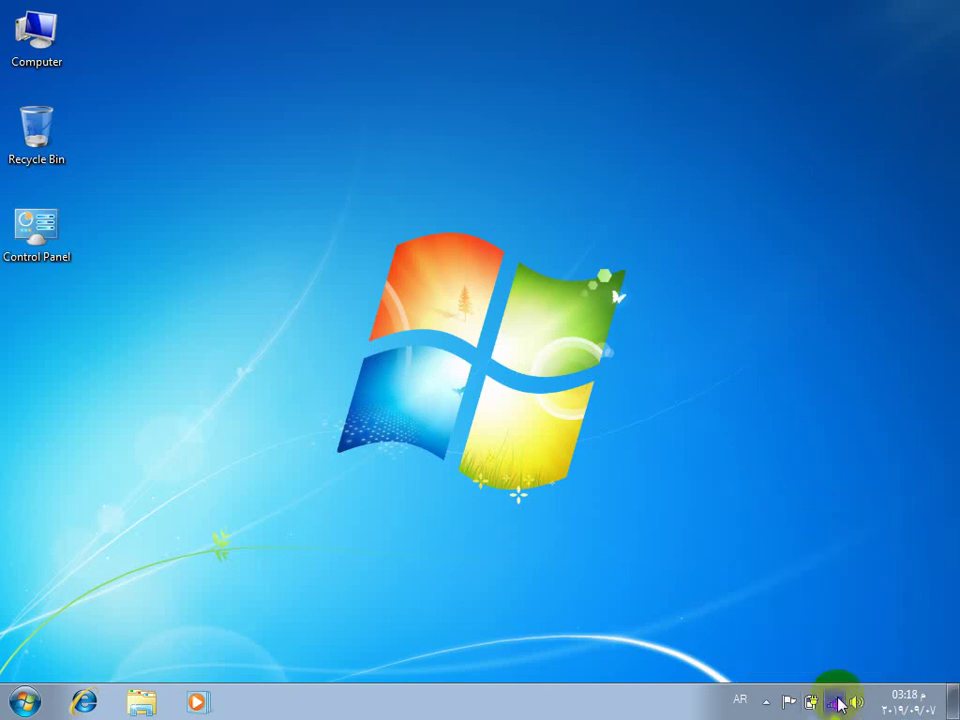
click(838, 703)
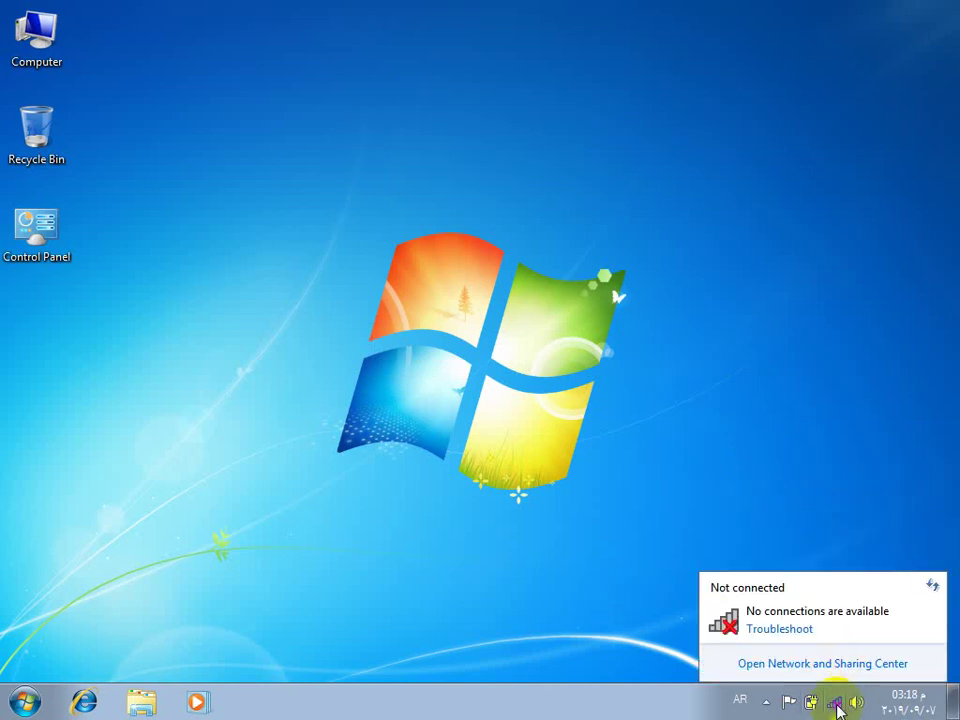
click(627, 704)
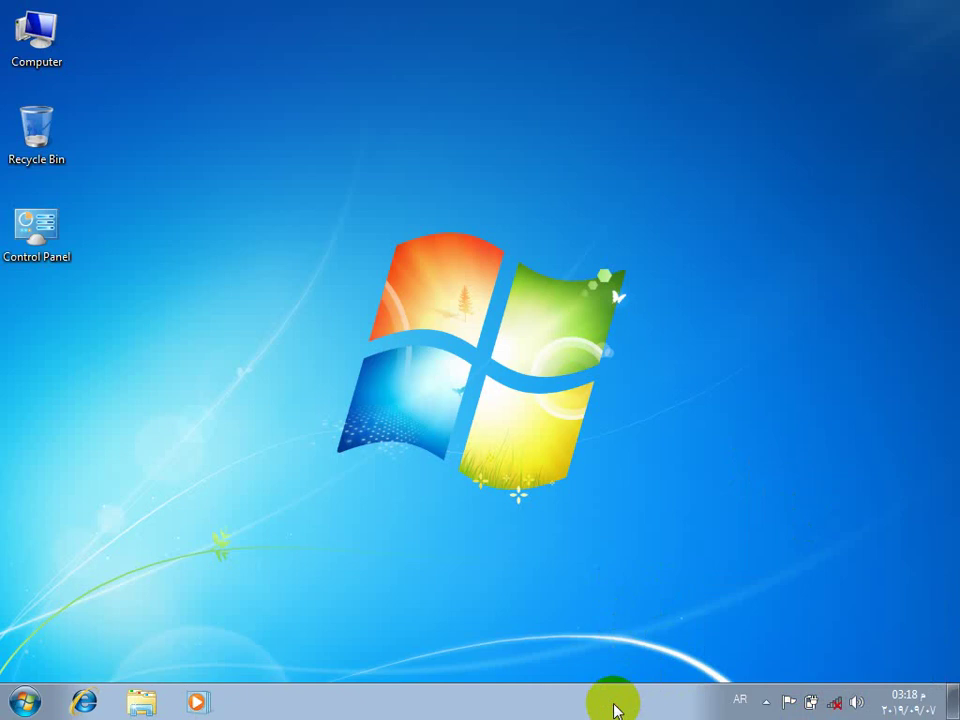
- Refresh the desktop three more times from its shortcut menu
right_click(320, 52)
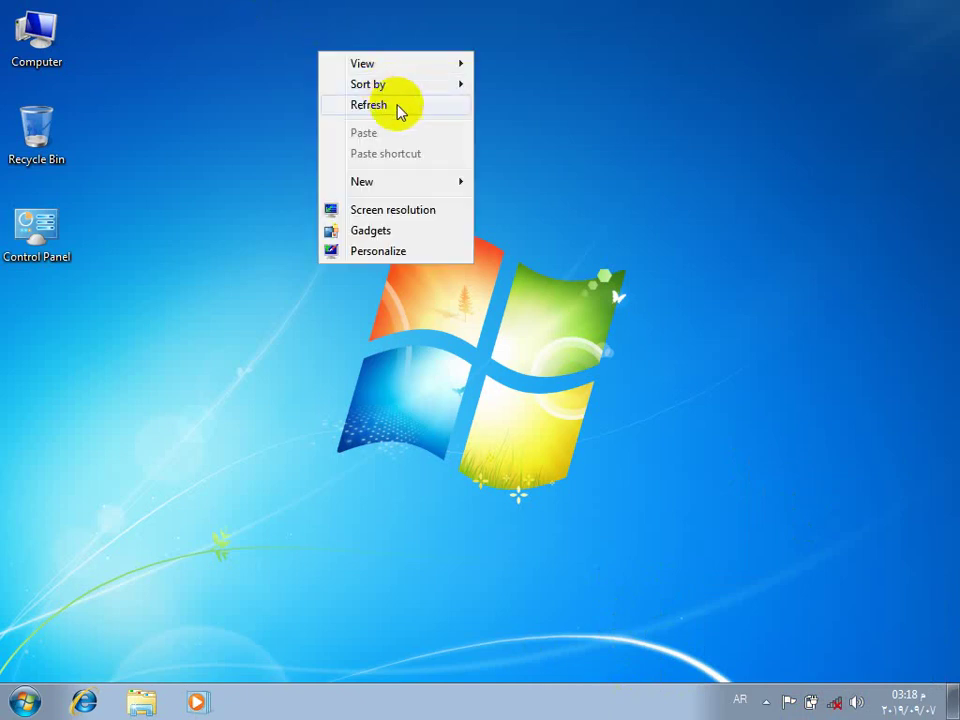
click(398, 105)
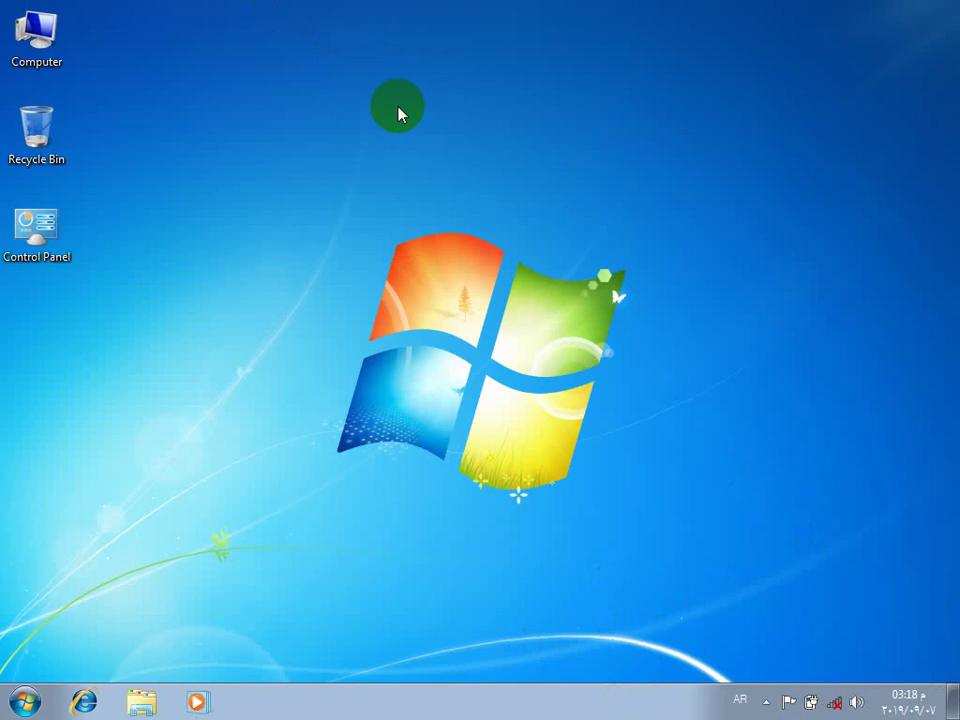
right_click(398, 107)
click(491, 164)
right_click(186, 88)
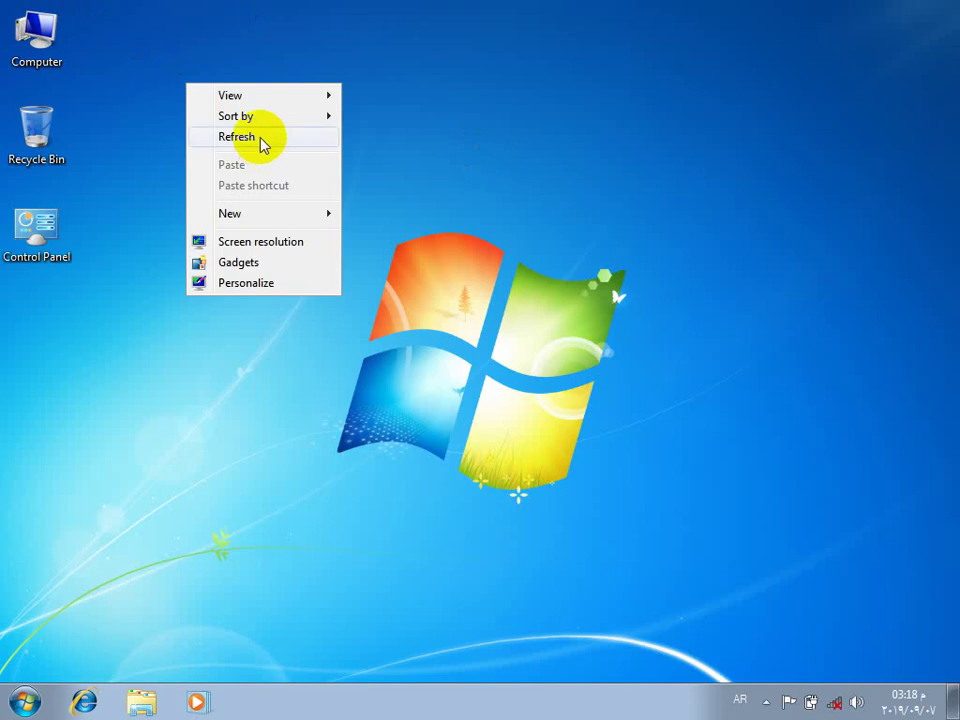
click(262, 138)
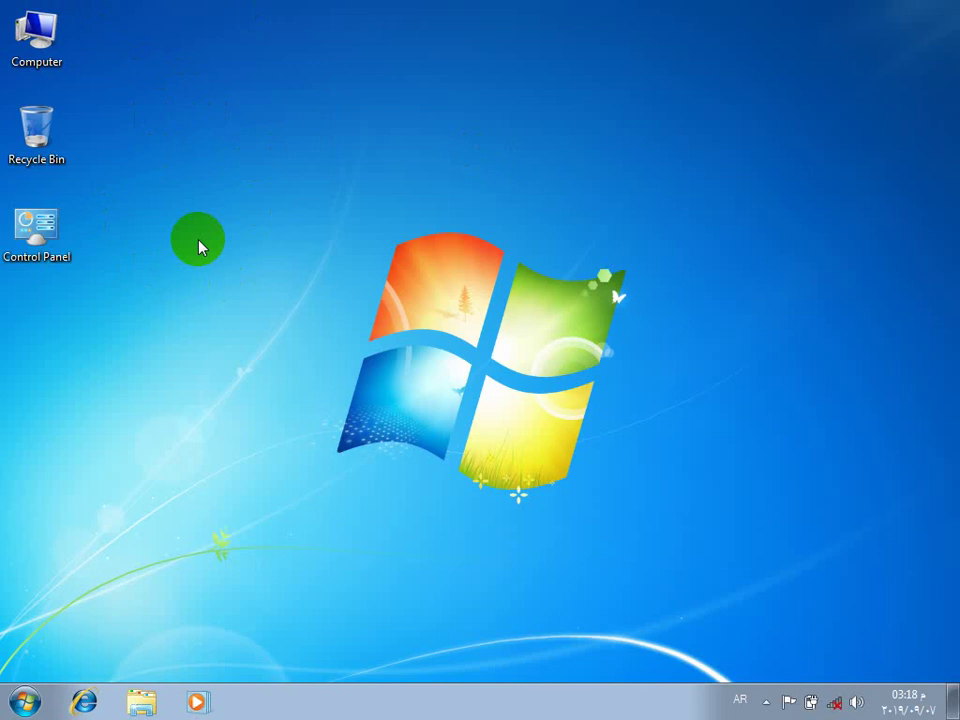
- Refresh twice more, then open the network panel showing four wireless networks available
right_click(222, 152)
click(276, 206)
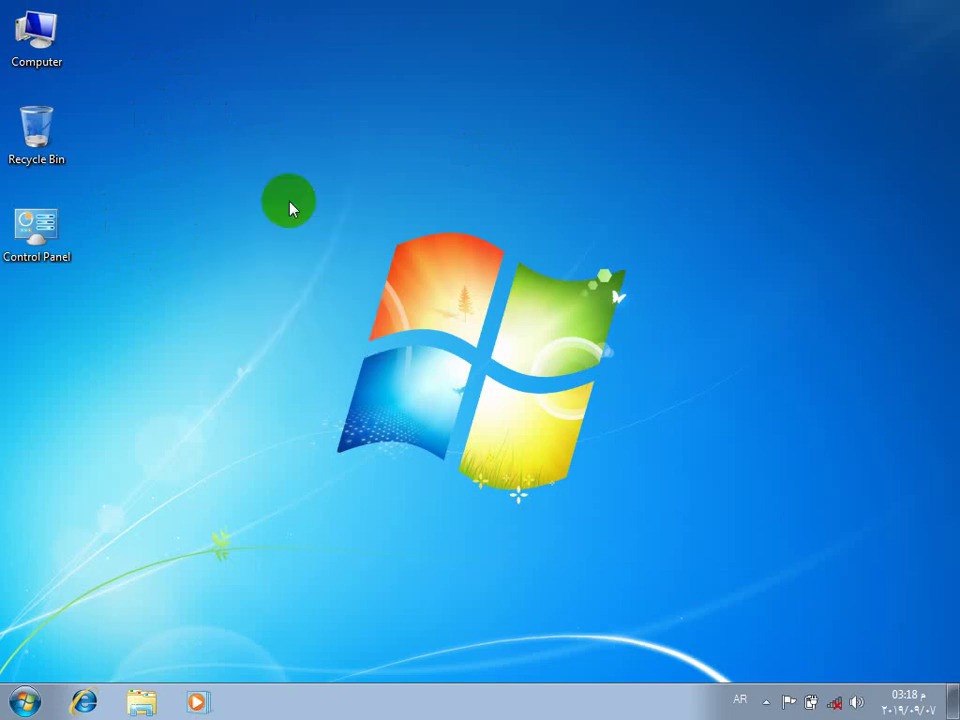
right_click(270, 99)
click(361, 150)
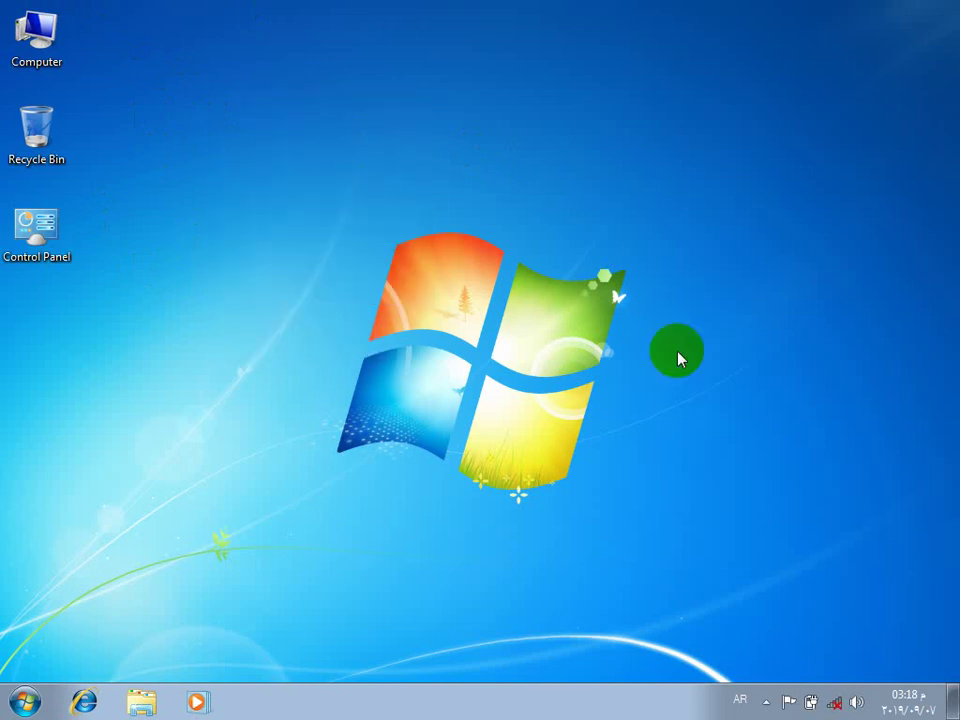
click(835, 702)
click(806, 226)
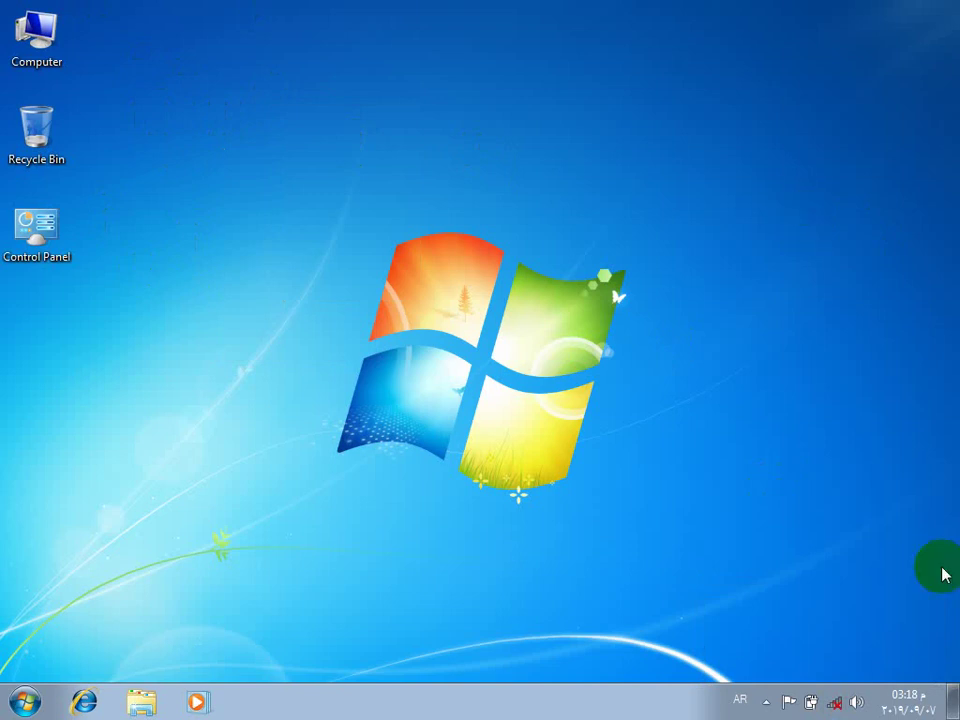
click(835, 702)
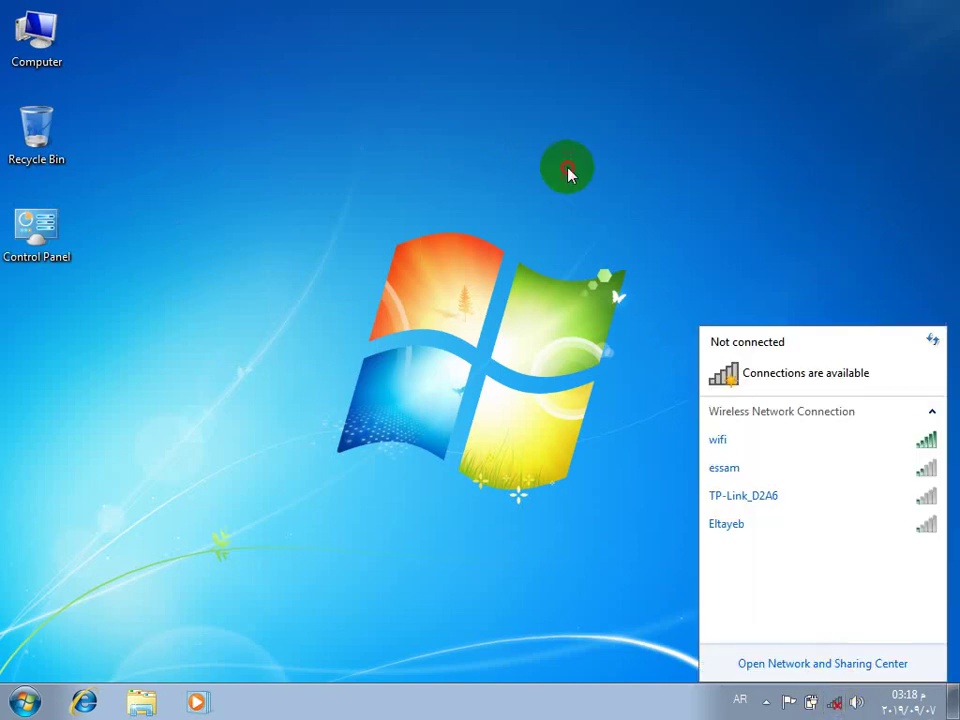
- Close the network list, refresh the desktop, and reopen the wireless list briefly
click(568, 171)
right_click(380, 155)
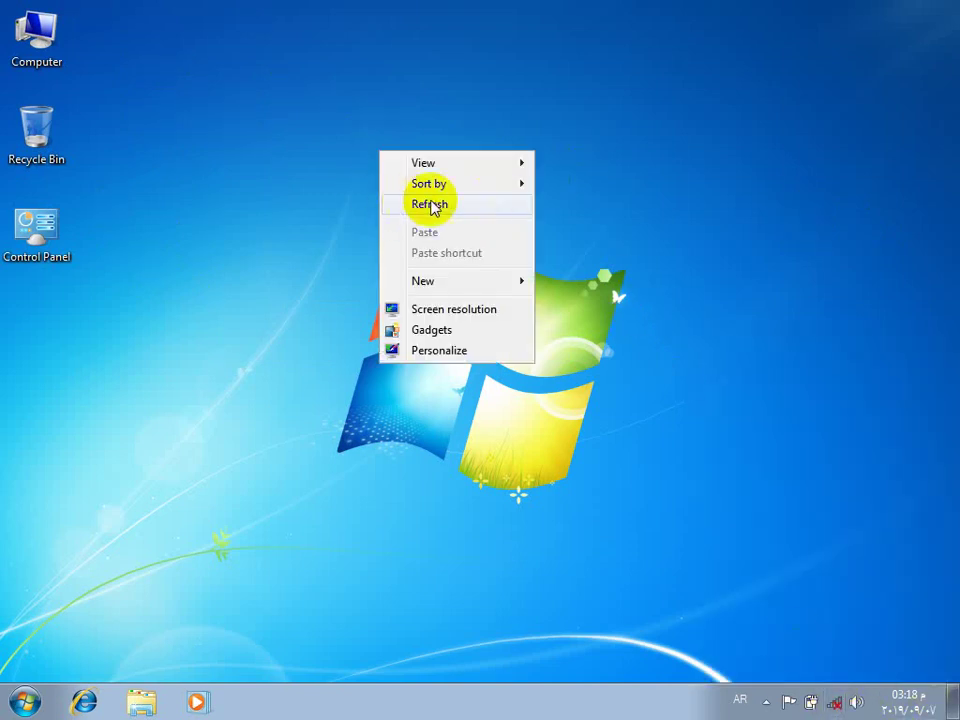
click(431, 205)
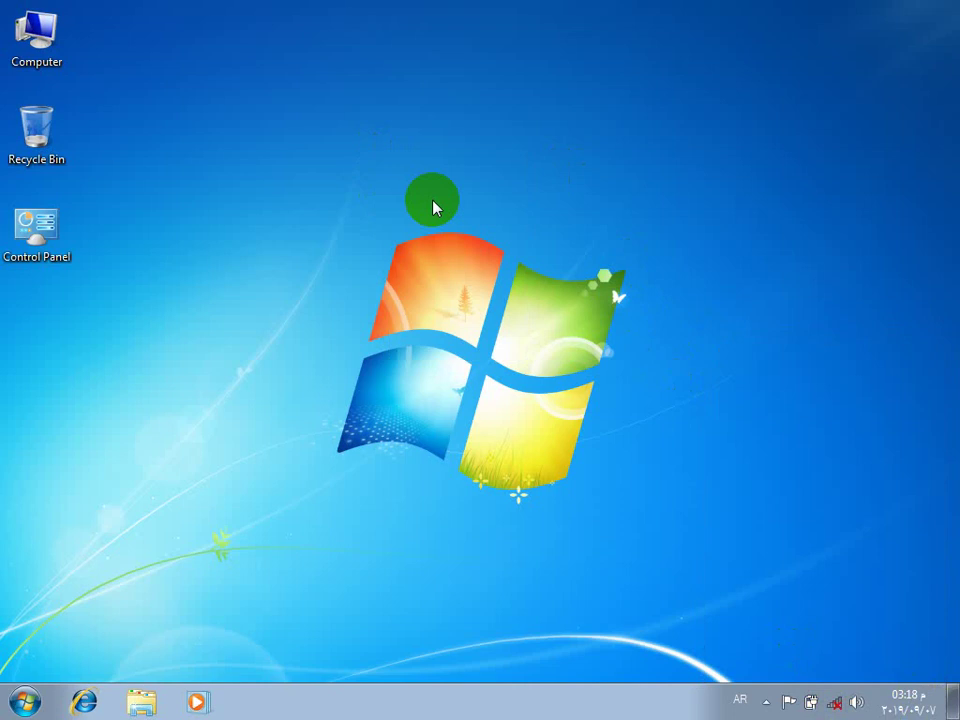
click(835, 702)
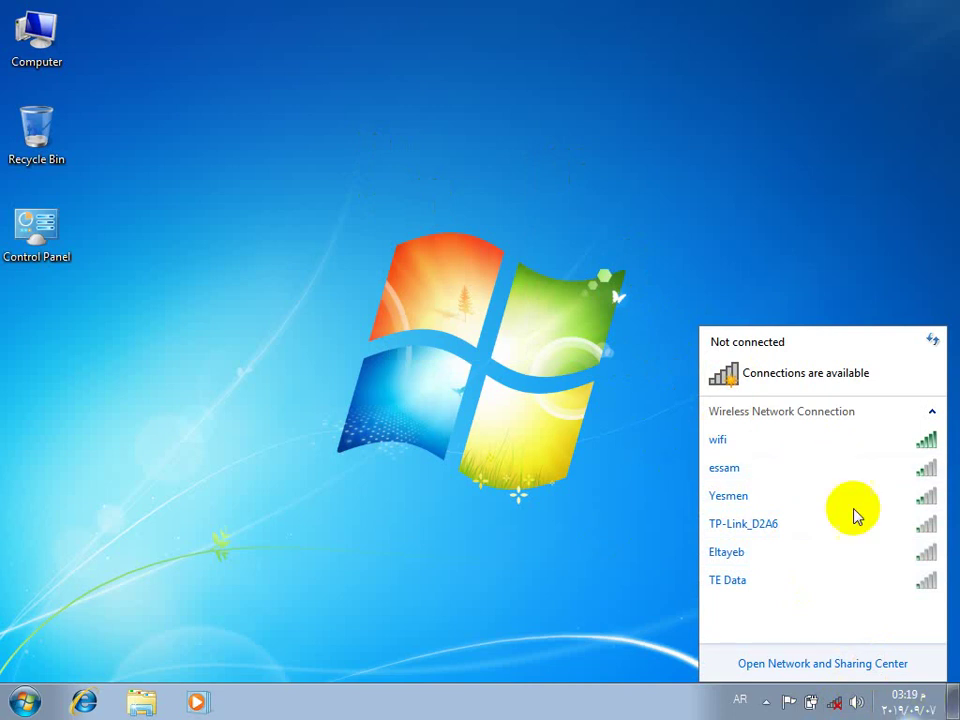
click(617, 196)
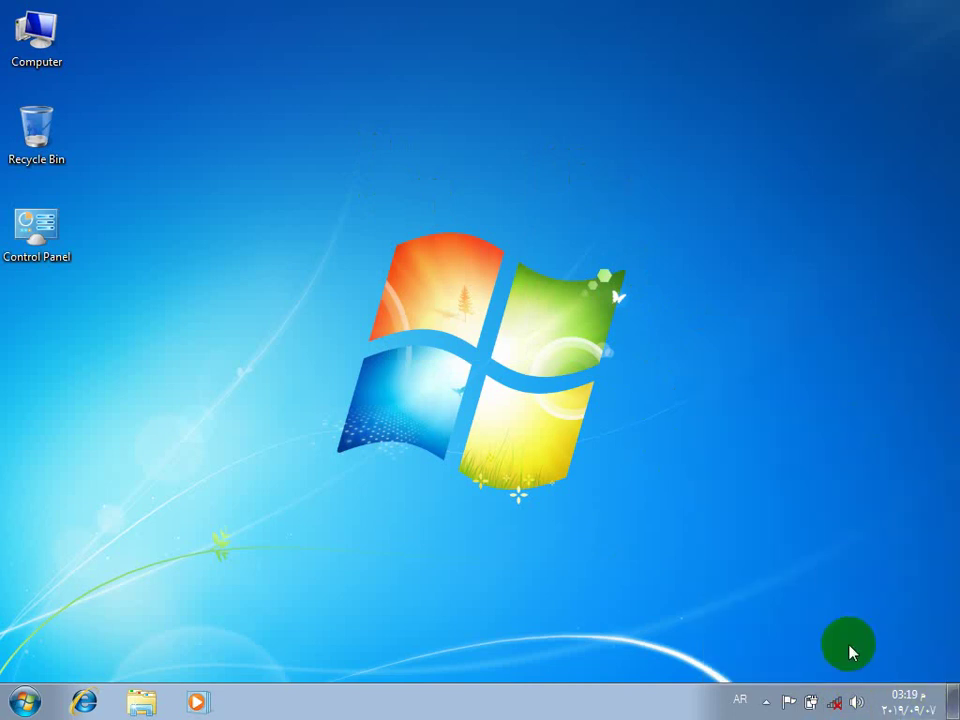
- Open and close the tray network panel repeatedly, confirming the wireless networks stay listed
click(835, 702)
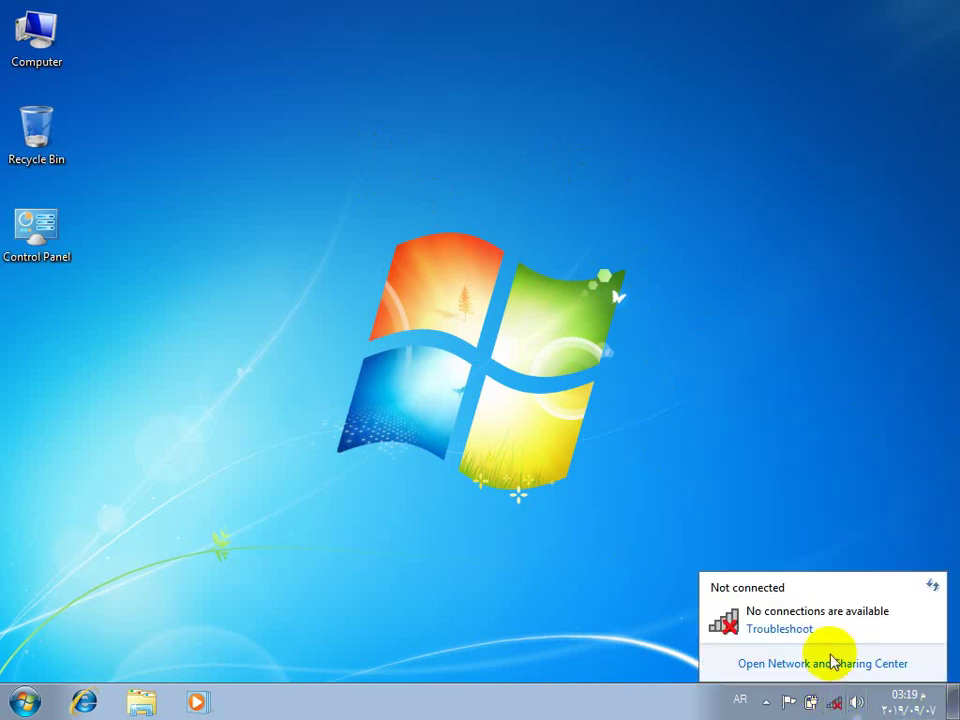
click(754, 322)
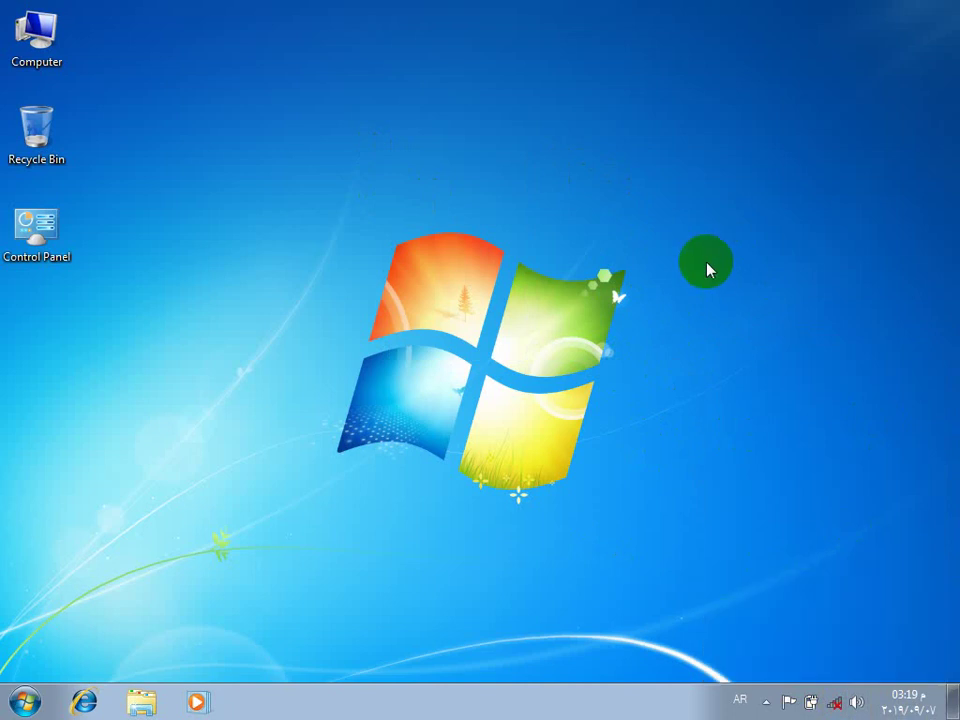
click(835, 702)
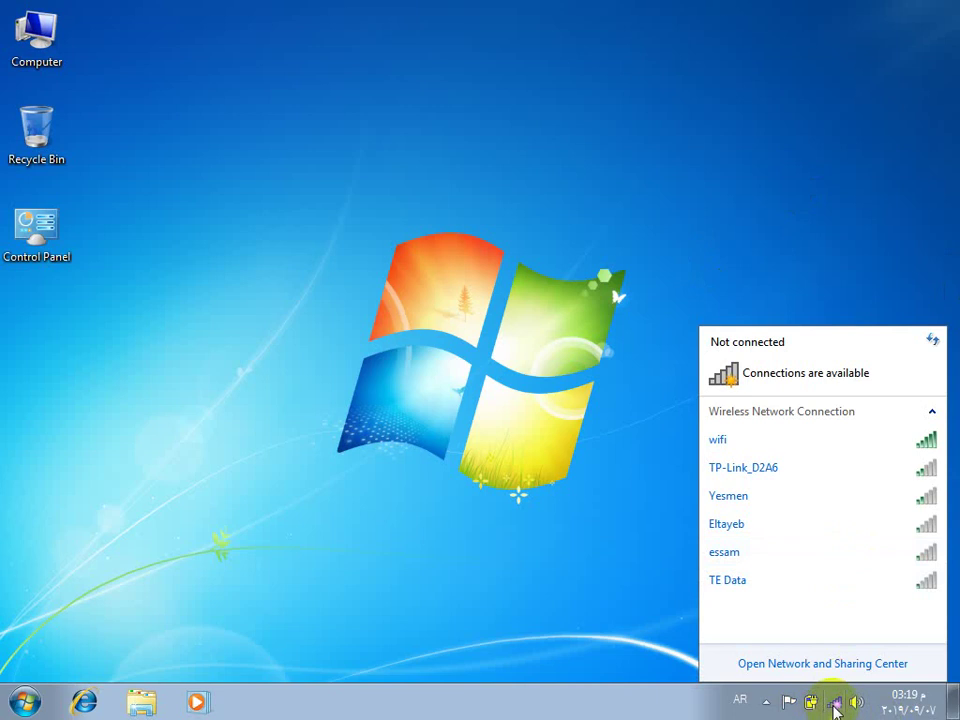
click(611, 204)
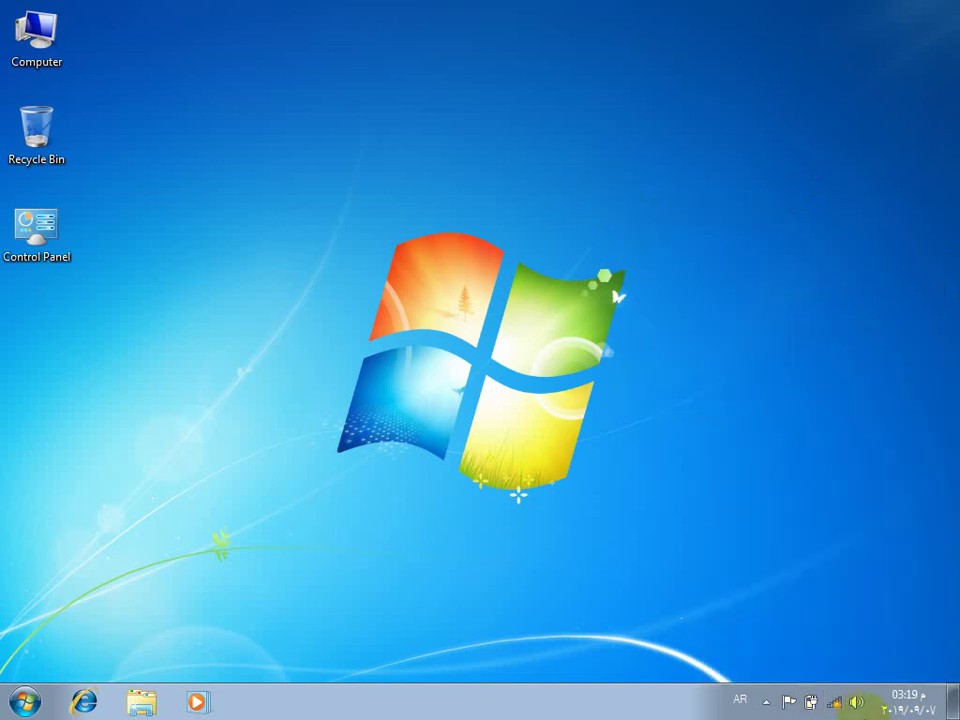
click(837, 701)
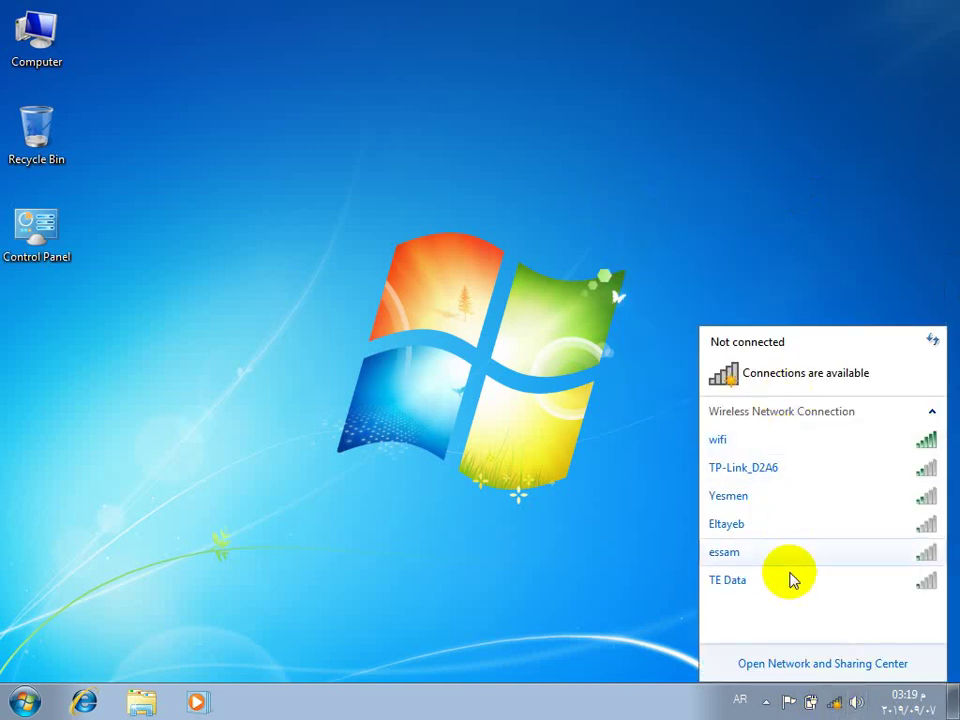
click(621, 96)
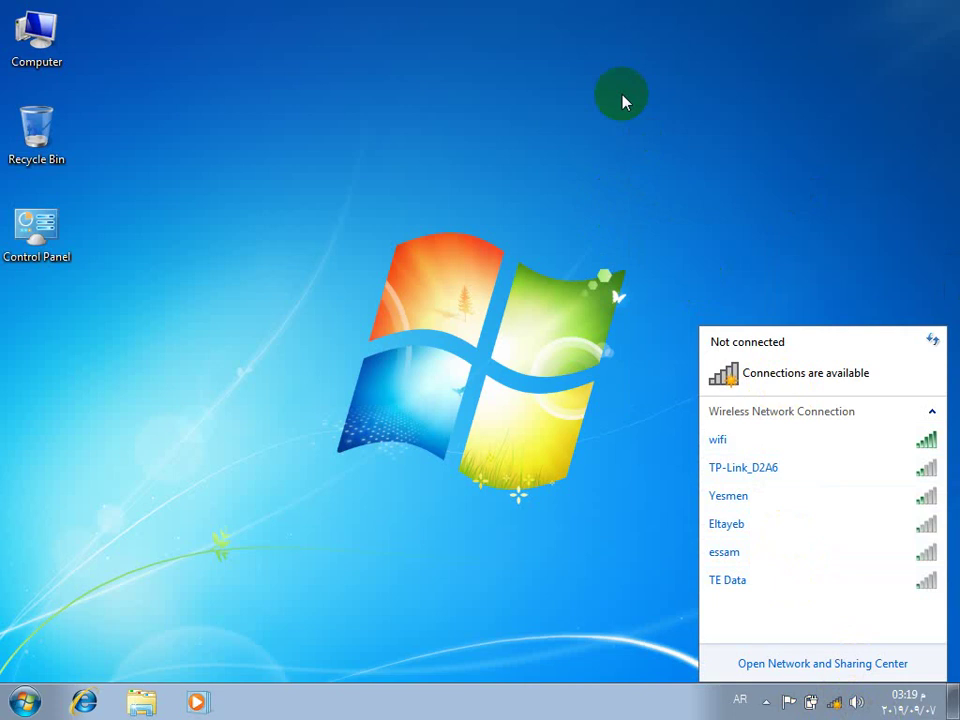
right_click(450, 59)
- Refresh the desktop four times in a row from its shortcut menu
click(521, 113)
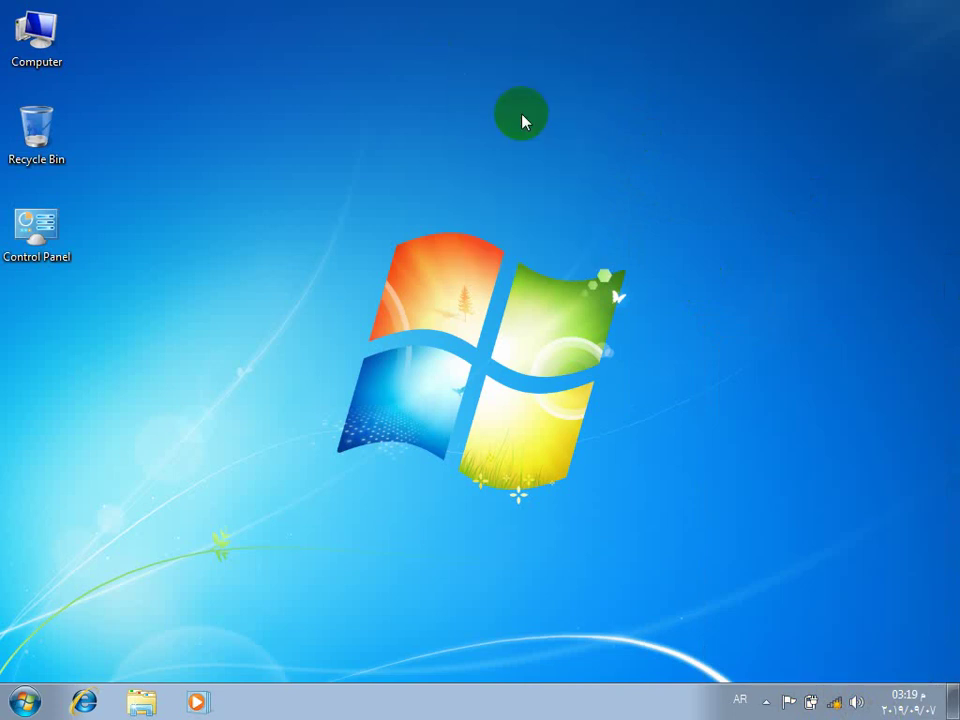
right_click(414, 97)
click(495, 145)
right_click(389, 112)
click(485, 162)
right_click(306, 84)
click(388, 133)
- Refresh three more times, then show the list of six wireless networks
right_click(384, 127)
click(506, 305)
right_click(396, 130)
click(456, 195)
right_click(467, 157)
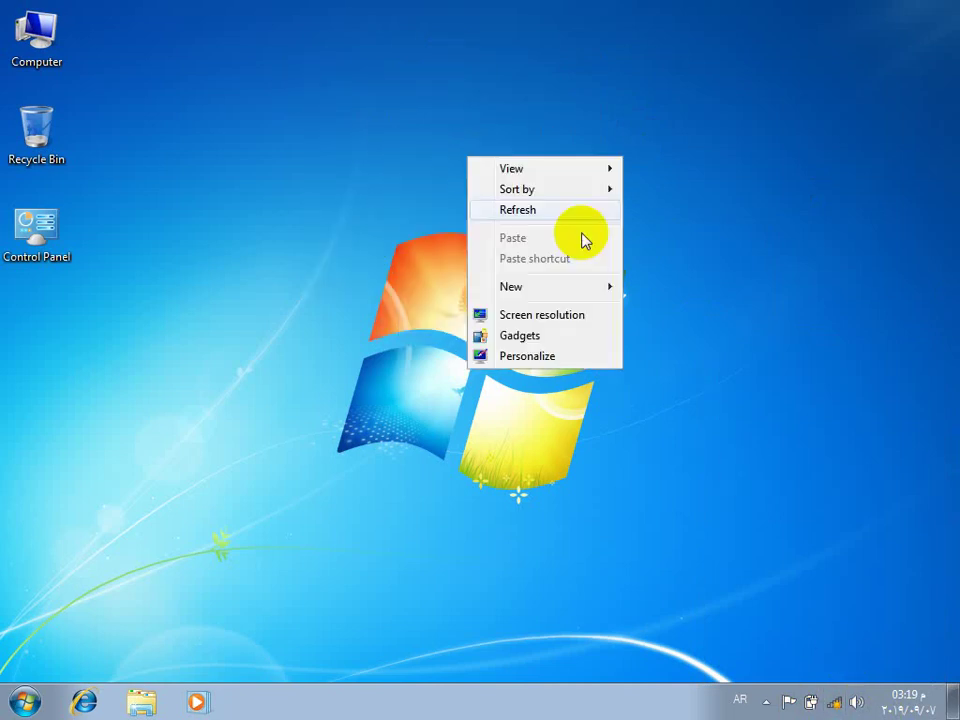
click(562, 212)
click(836, 701)
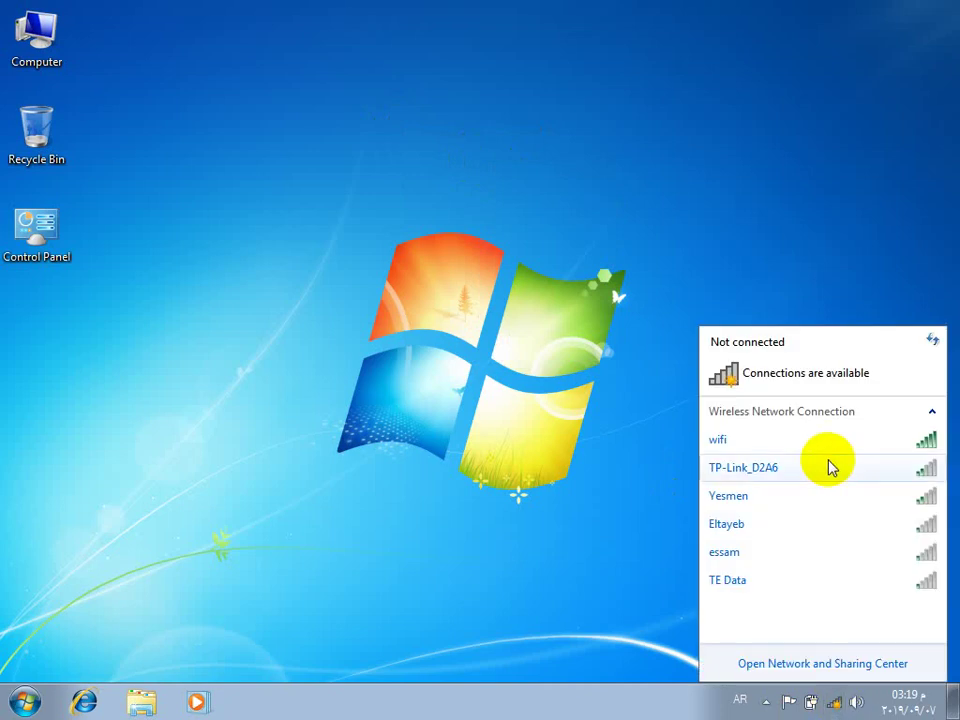
- Refresh the desktop, then select the 'wifi' network in the tray list and connect
right_click(456, 63)
click(540, 101)
click(836, 701)
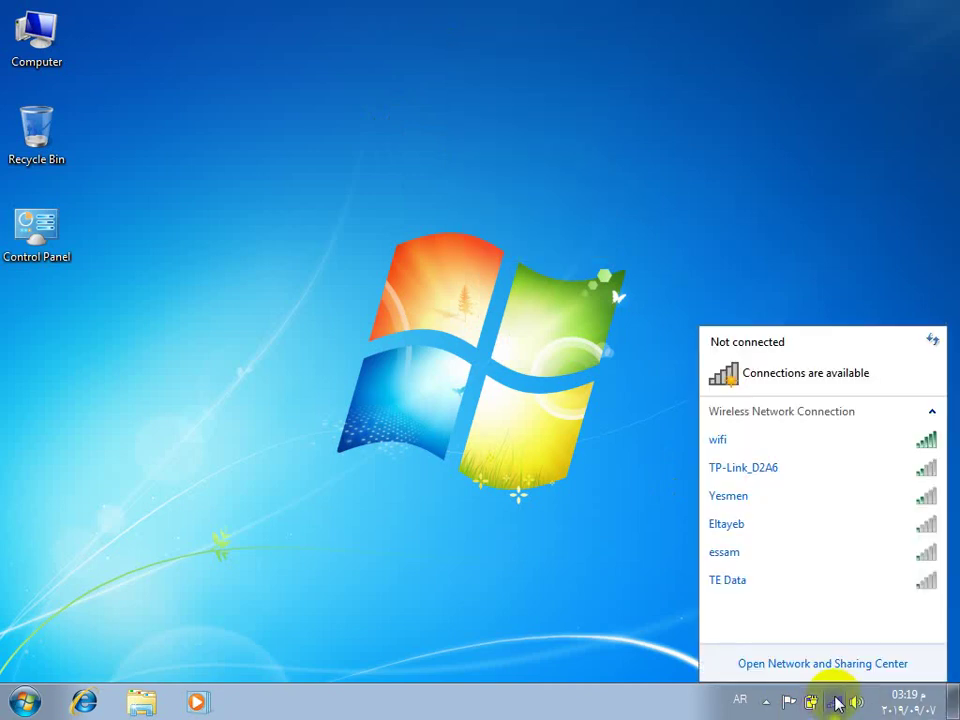
click(778, 443)
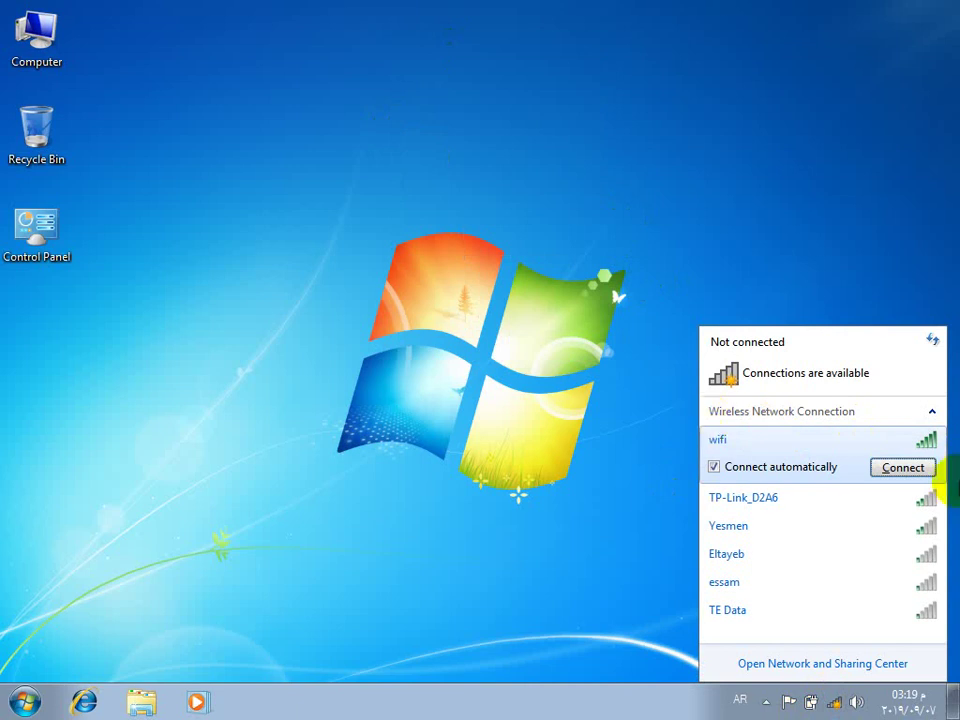
click(903, 470)
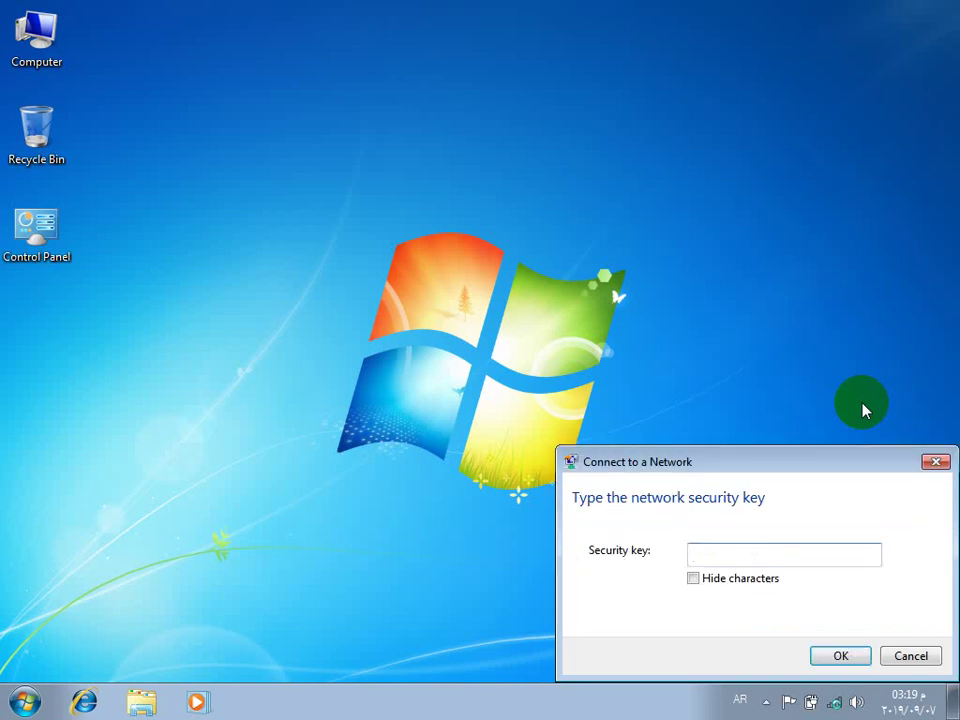
- Switch the keyboard to English, enter the wifi security key, and submit it
key(BackSpace)
key(alt+shift)
key(Return)
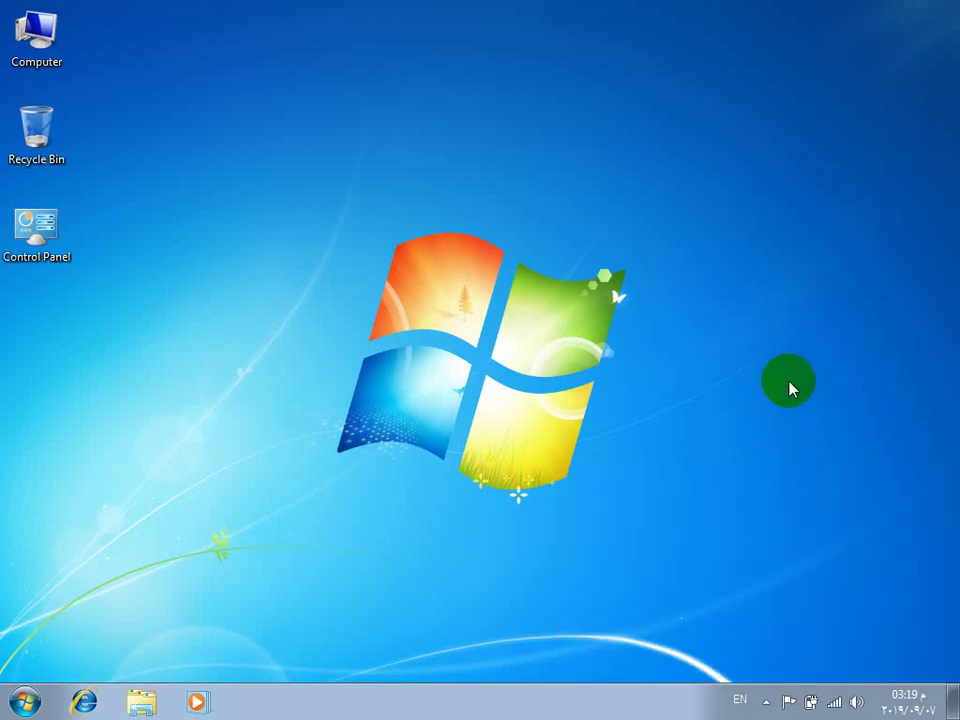
- Refresh the desktop once the connection dialog has closed
right_click(444, 113)
right_click(310, 29)
click(402, 88)
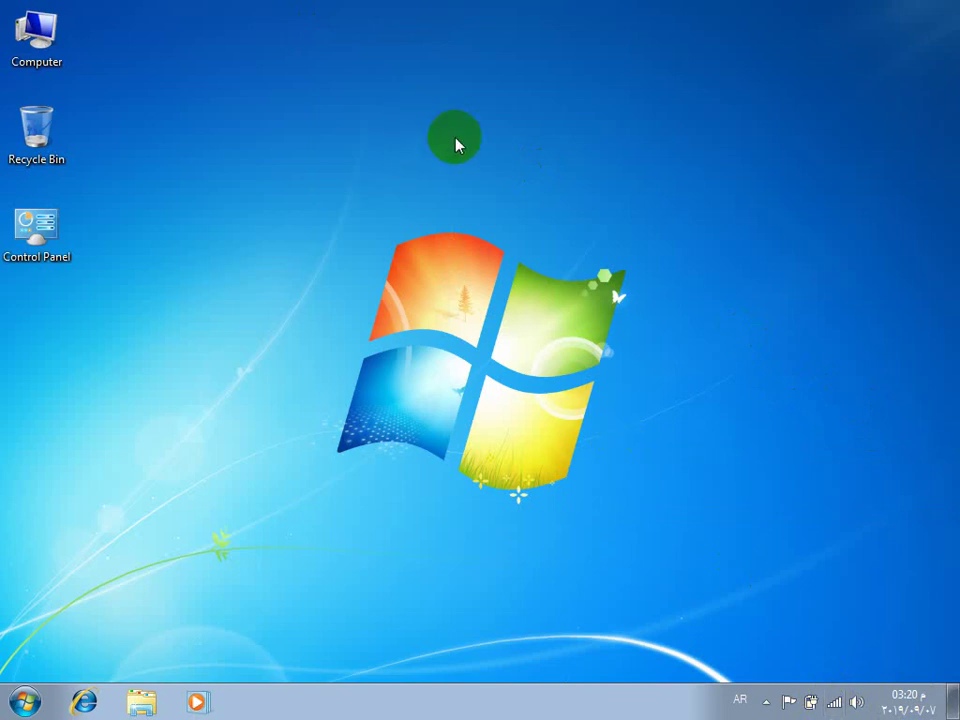
right_click(357, 102)
click(412, 160)
click(24, 702)
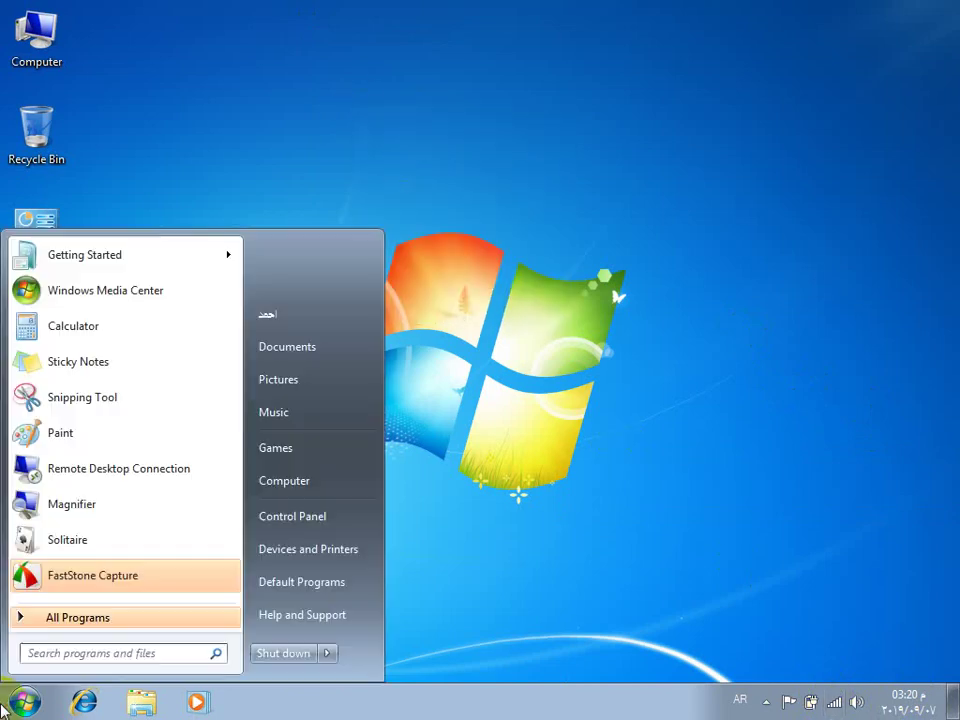
right_click(427, 80)
click(564, 133)
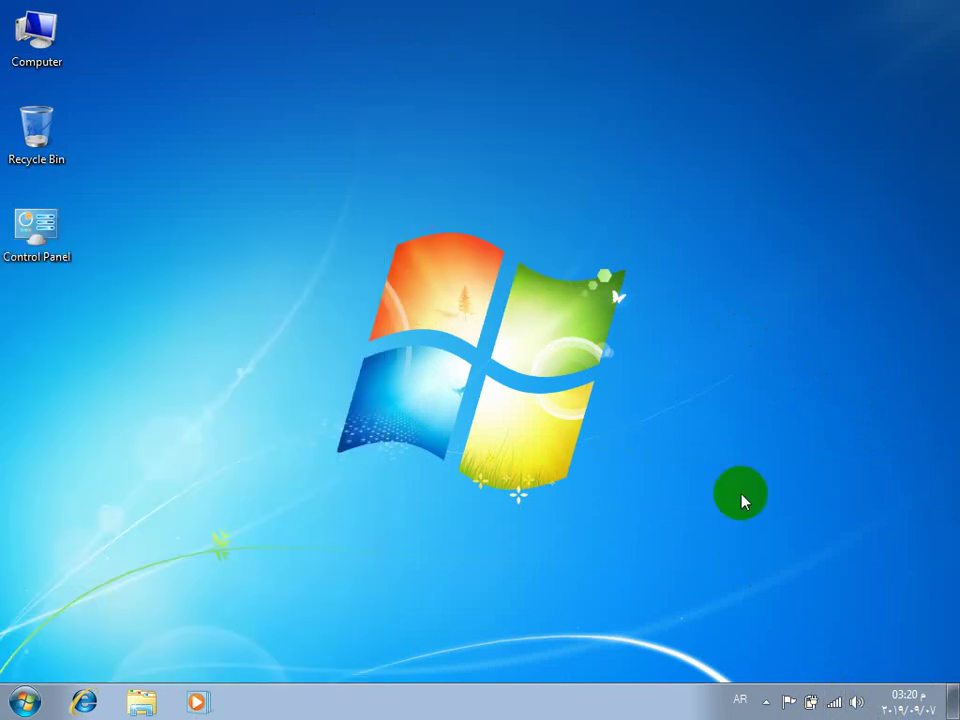
click(833, 703)
click(396, 145)
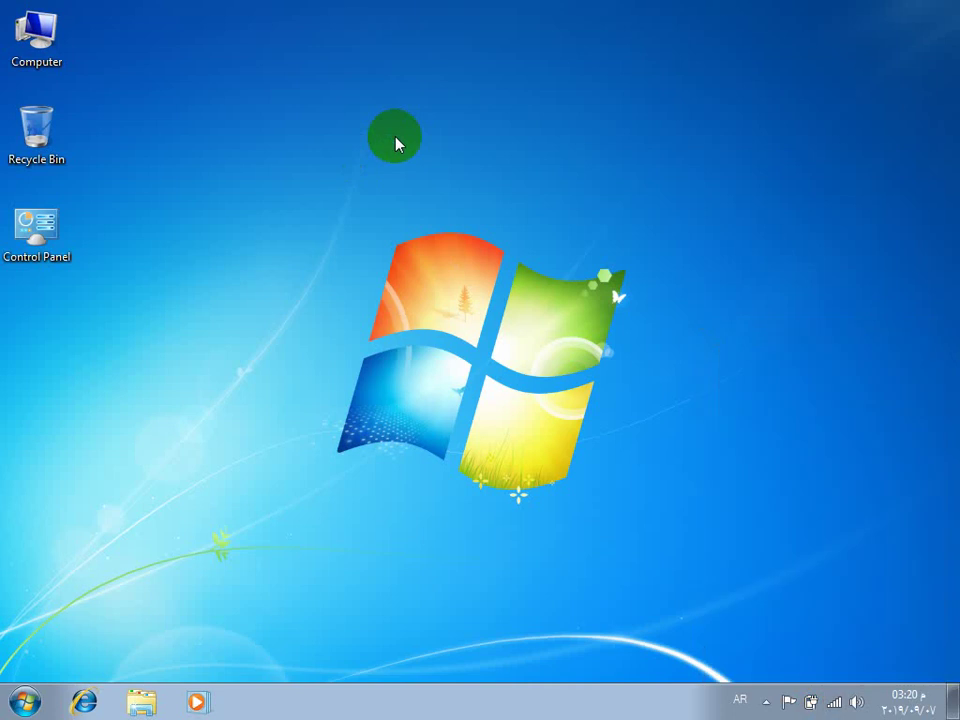
right_click(396, 145)
click(505, 193)
right_click(525, 167)
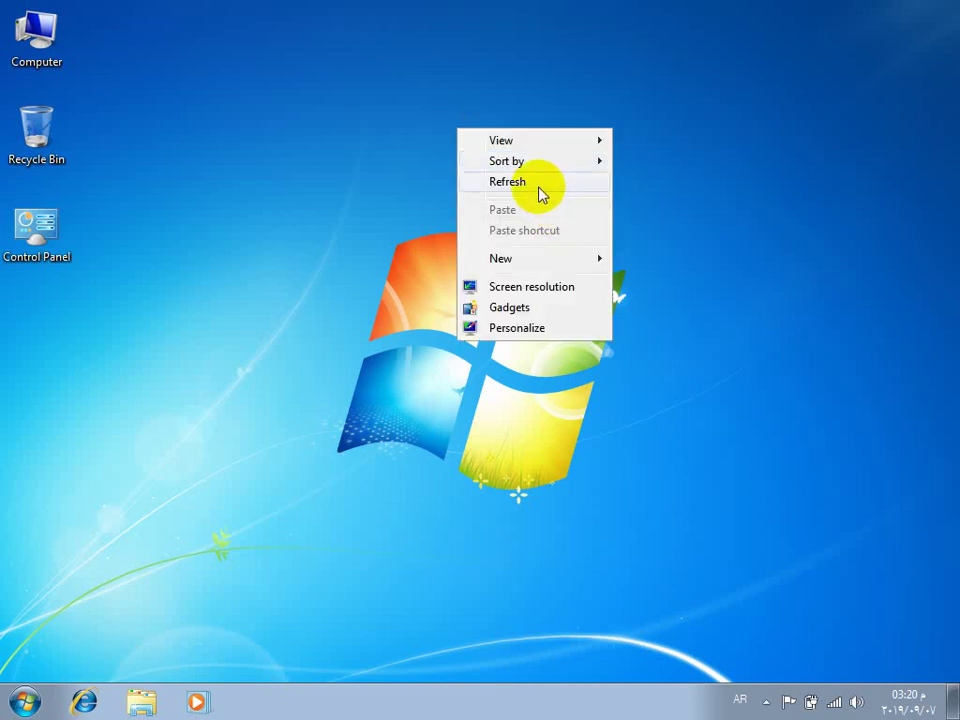
- Refresh the desktop three times, then show the hidden notification-area icons
click(539, 188)
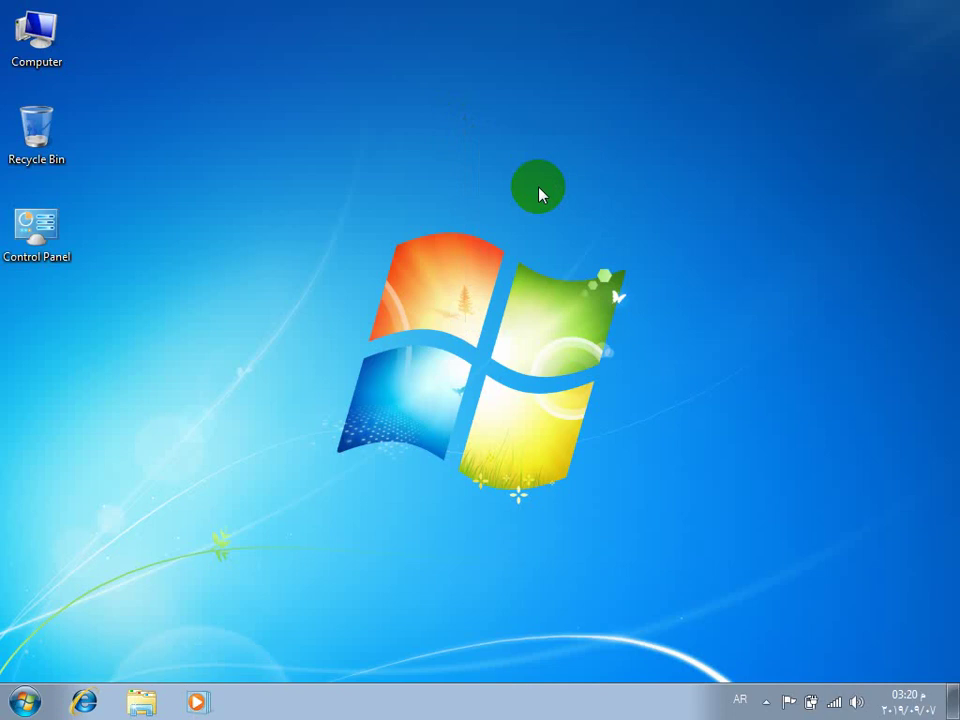
right_click(496, 157)
click(571, 211)
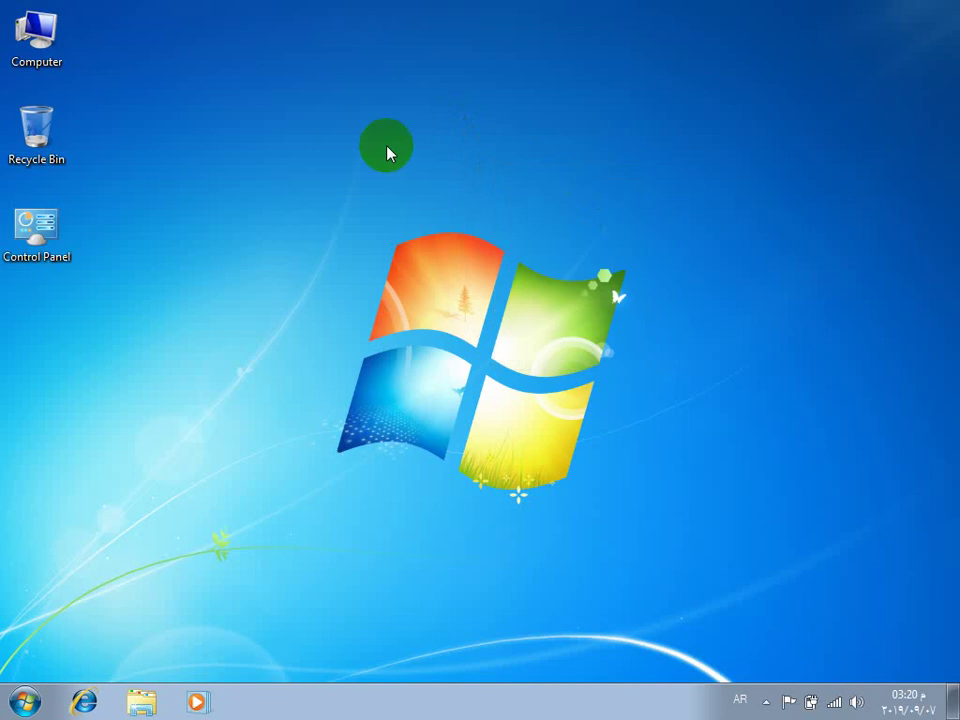
right_click(372, 123)
click(446, 178)
click(767, 700)
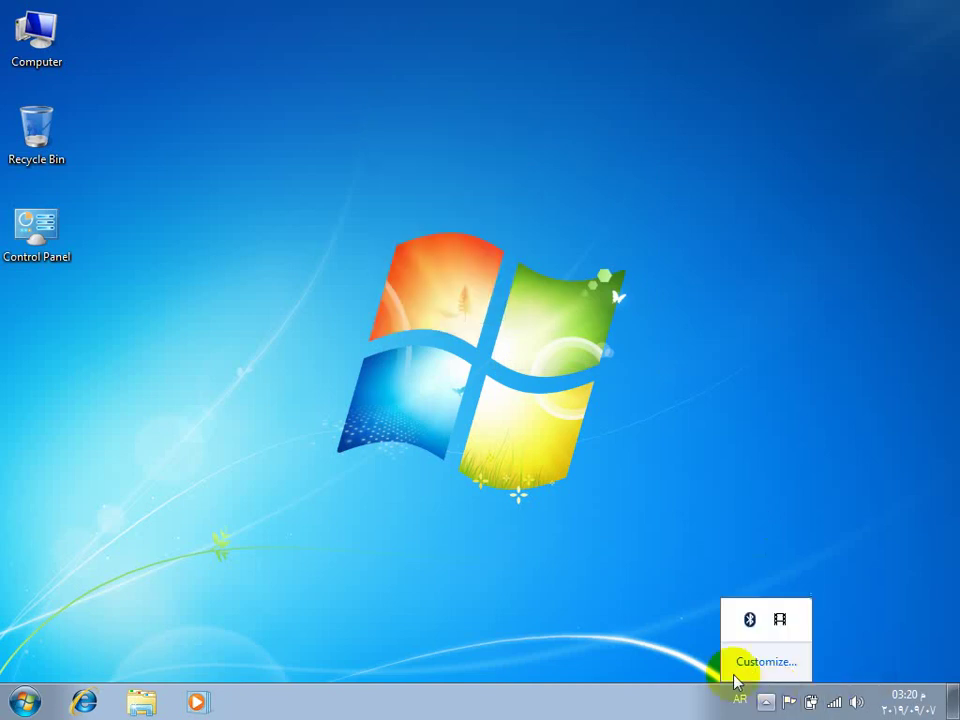
- Refresh the desktop several more times and reveal the hidden tray icons, including Bluetooth
right_click(384, 101)
click(450, 148)
right_click(446, 140)
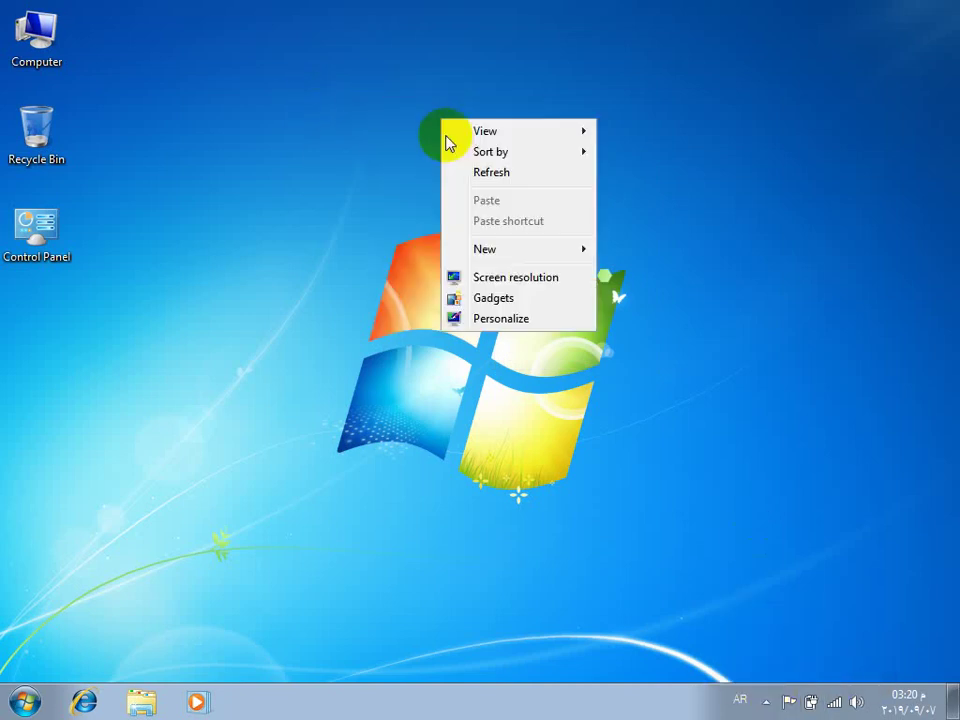
click(501, 176)
right_click(495, 166)
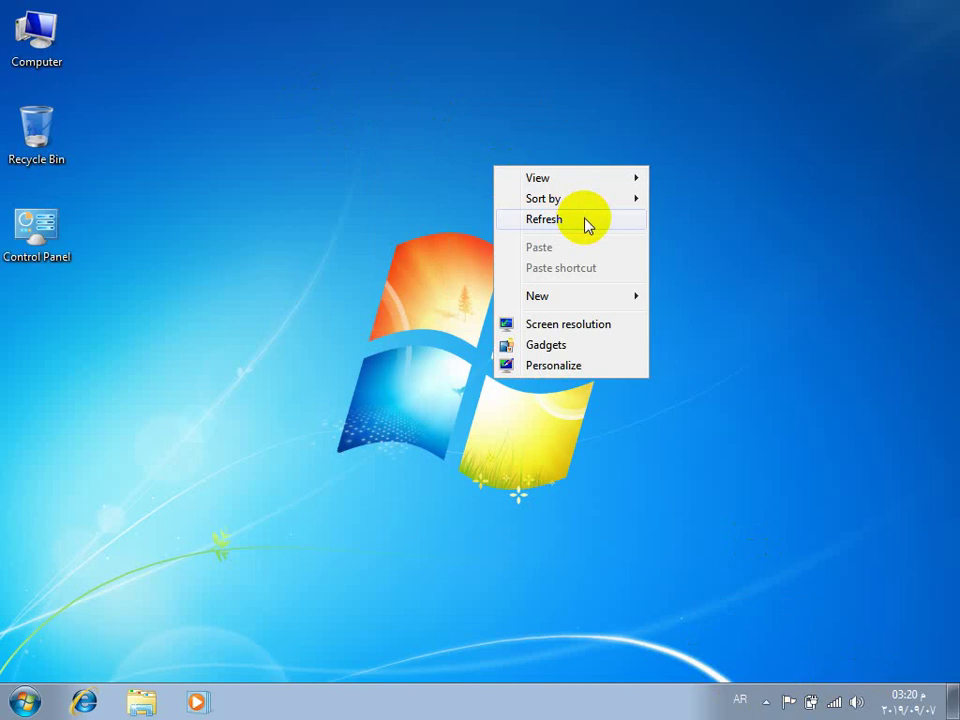
click(588, 222)
click(407, 178)
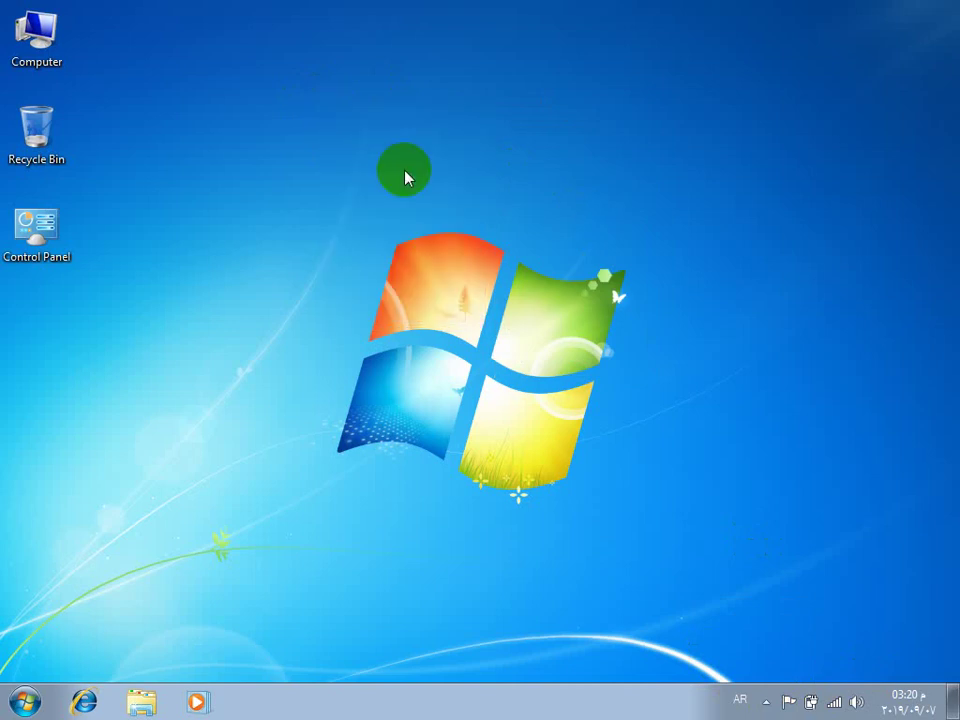
click(766, 701)
click(781, 619)
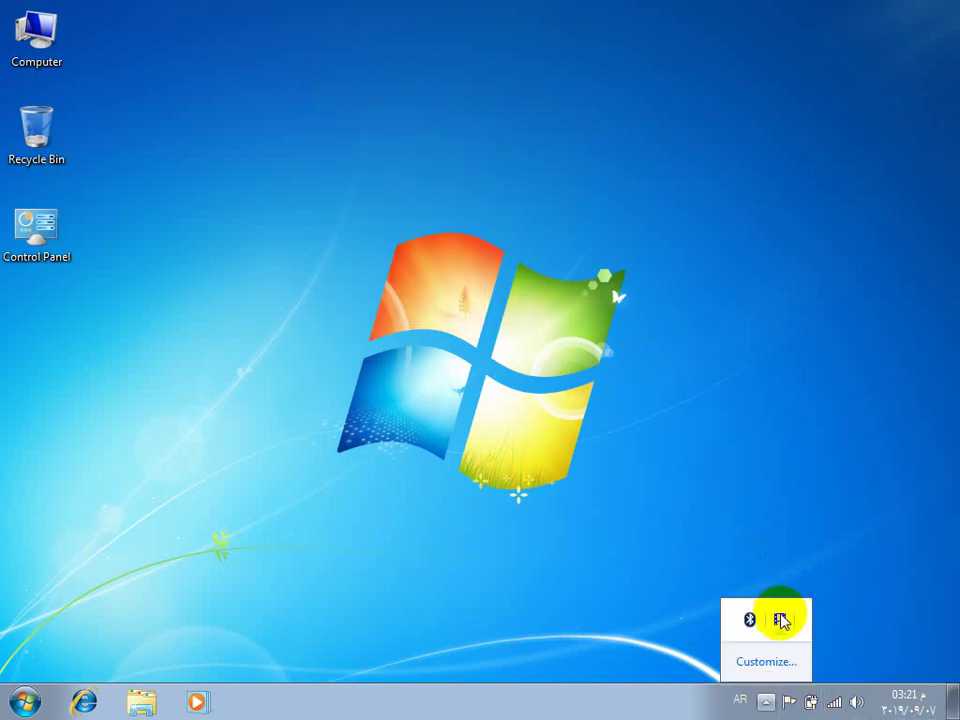